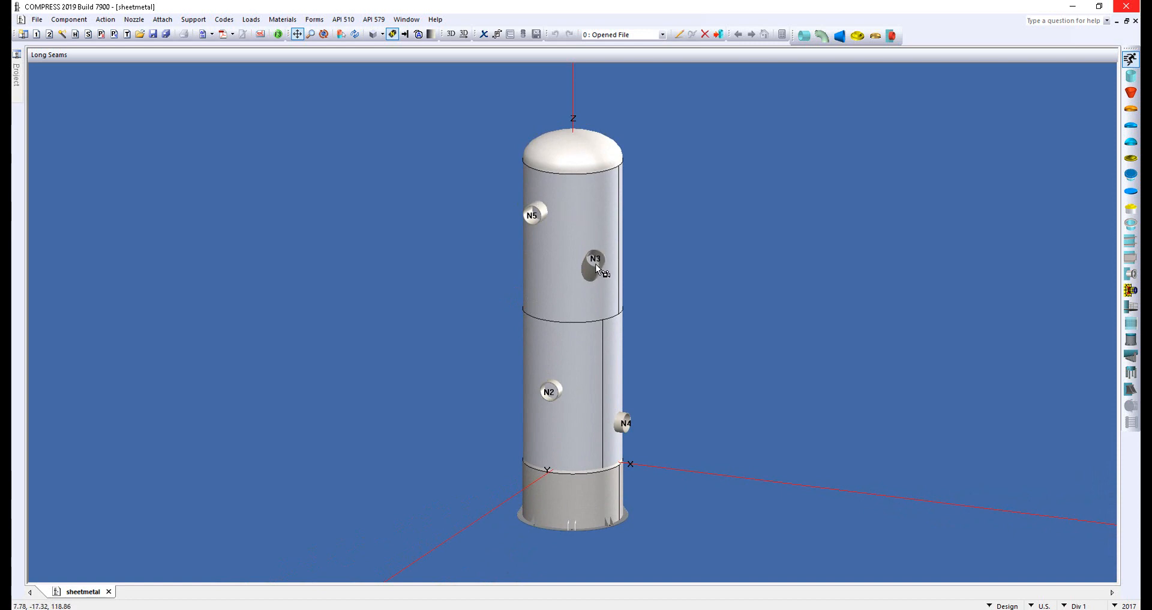
drag(480, 273, 407, 266)
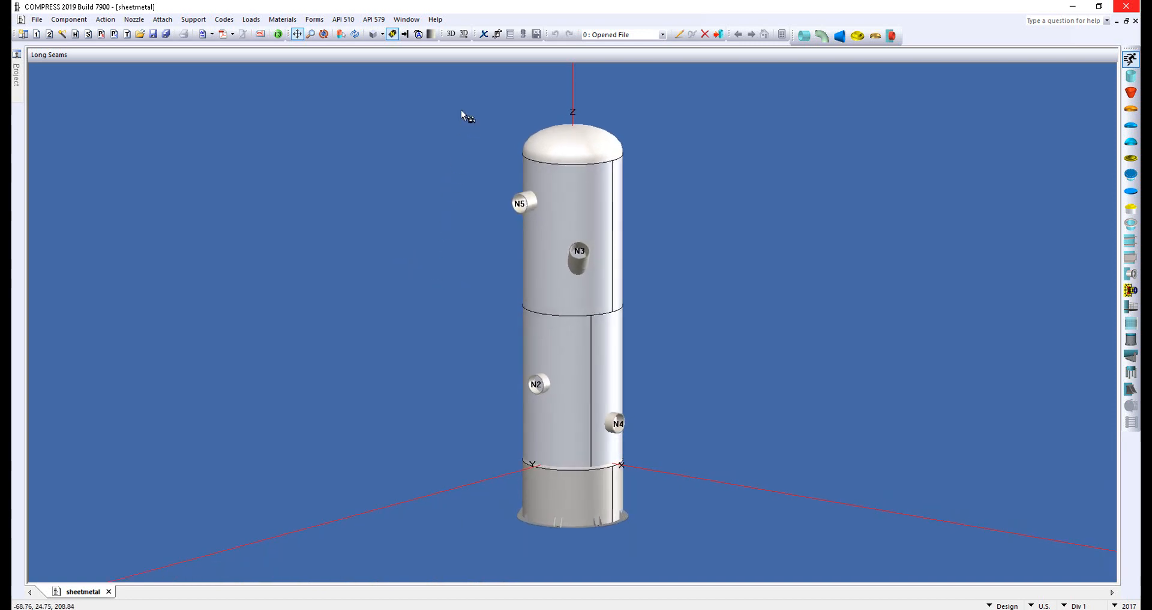
click(465, 36)
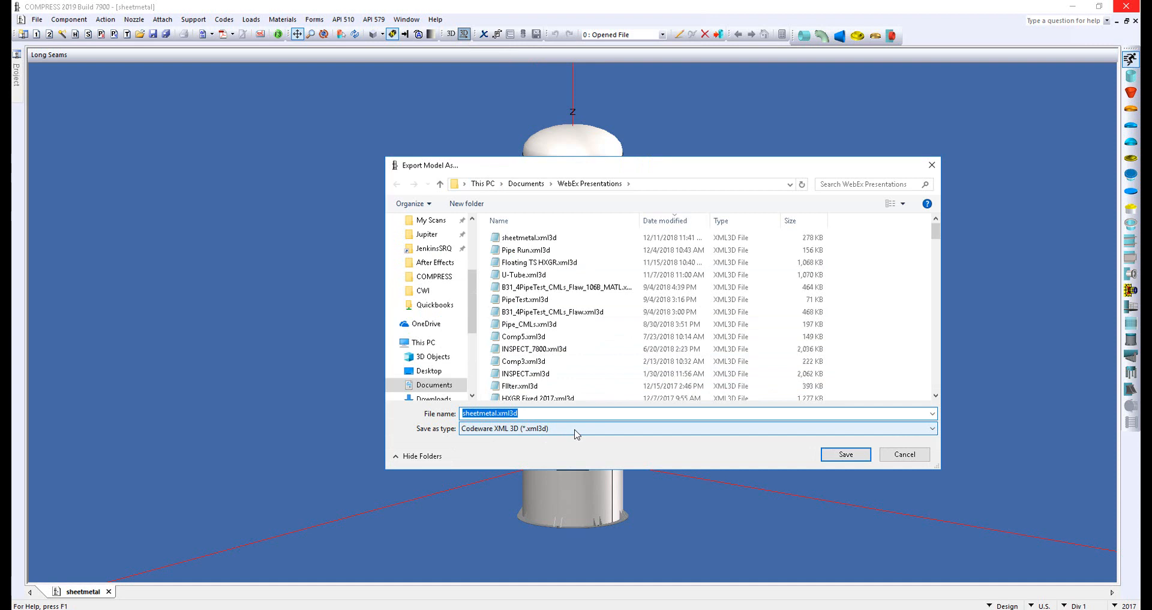
click(900, 454)
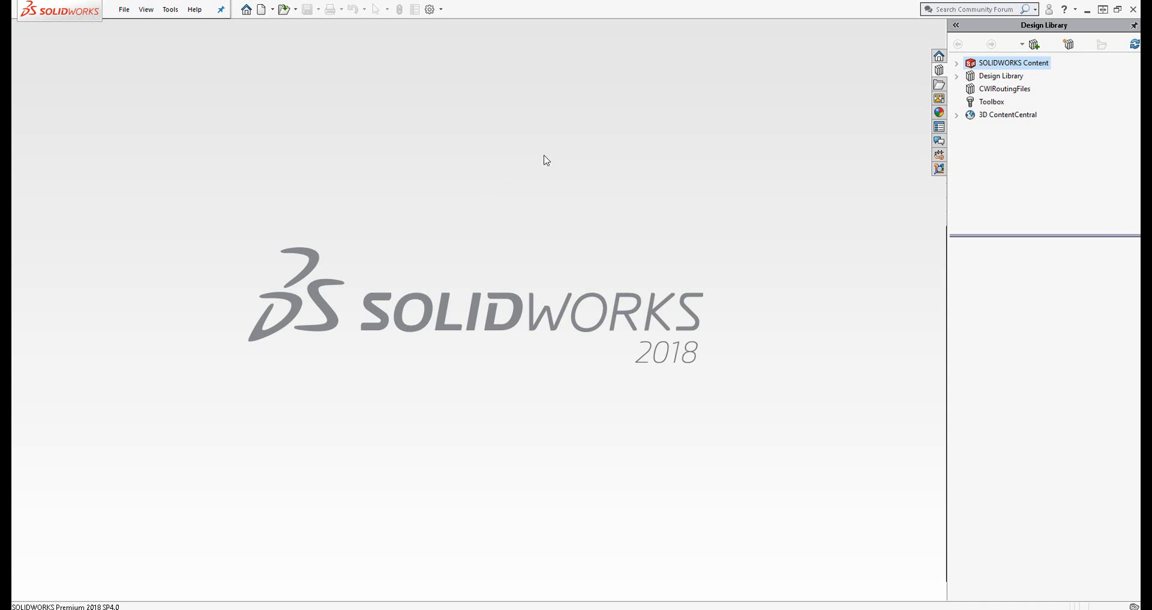
Switch to SOLIDWORKS and import sheetmetal.xml3d through the Codeware interface with a drawing created after import
click(167, 15)
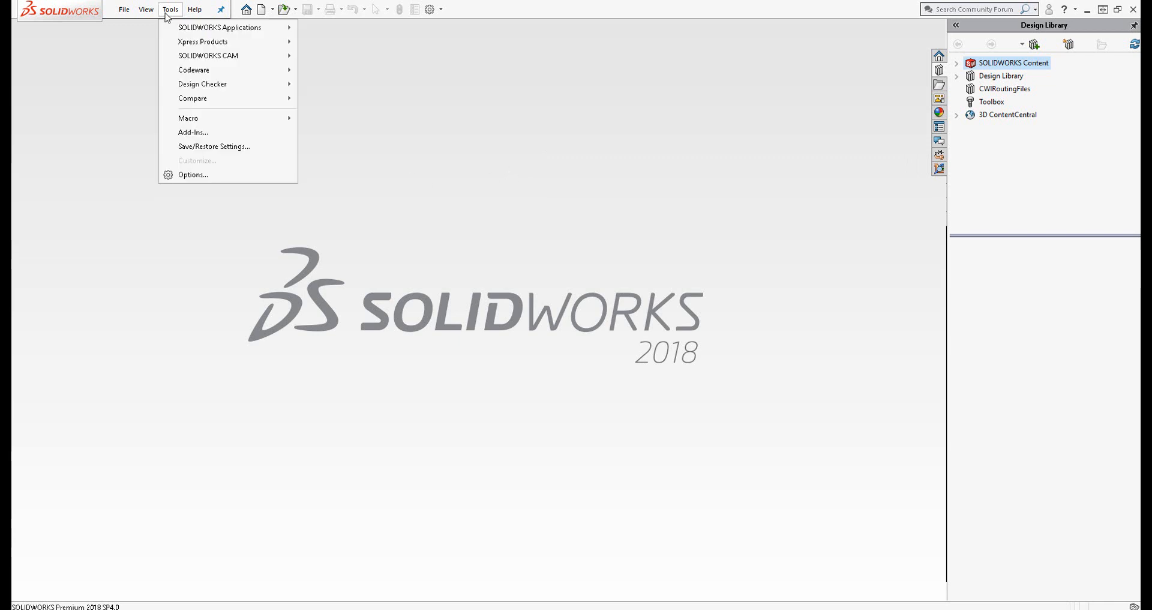
mouse_move(227, 71)
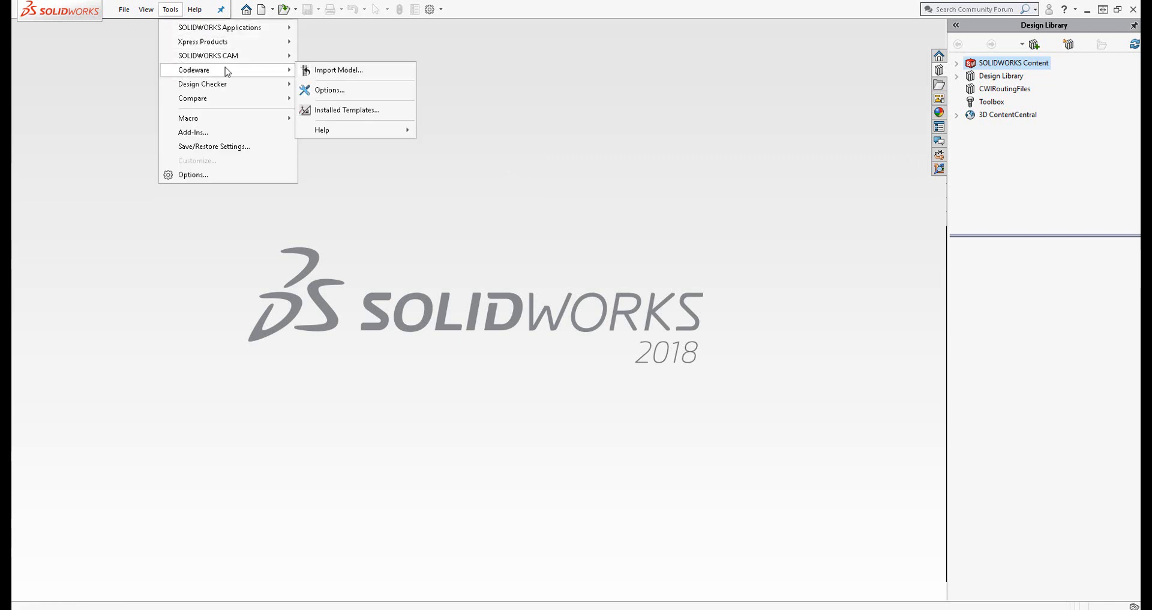
click(339, 72)
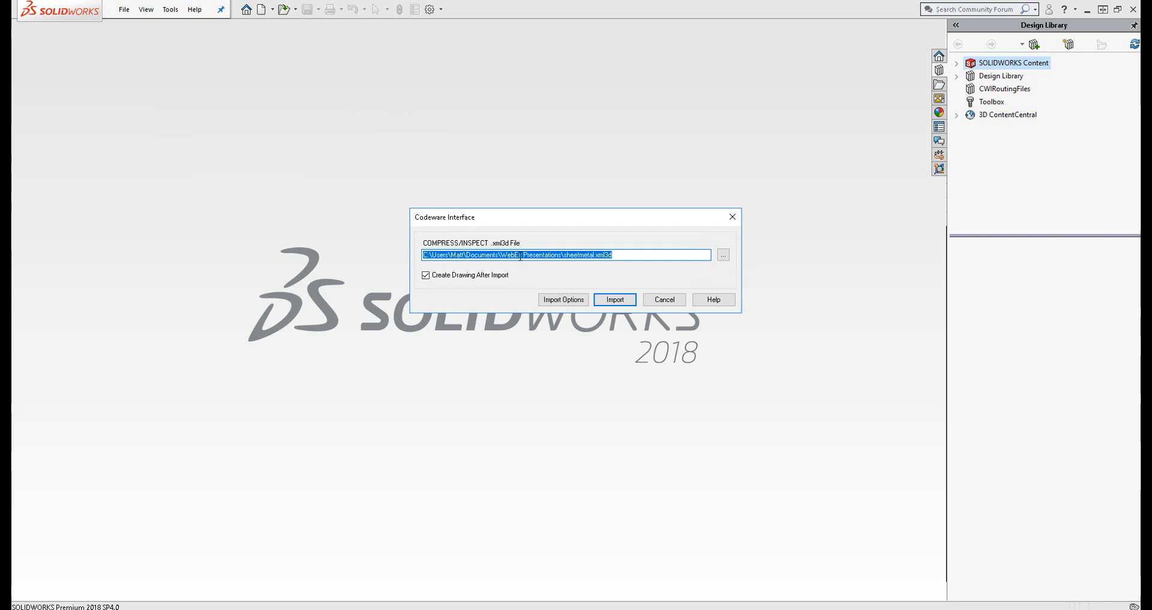
click(615, 299)
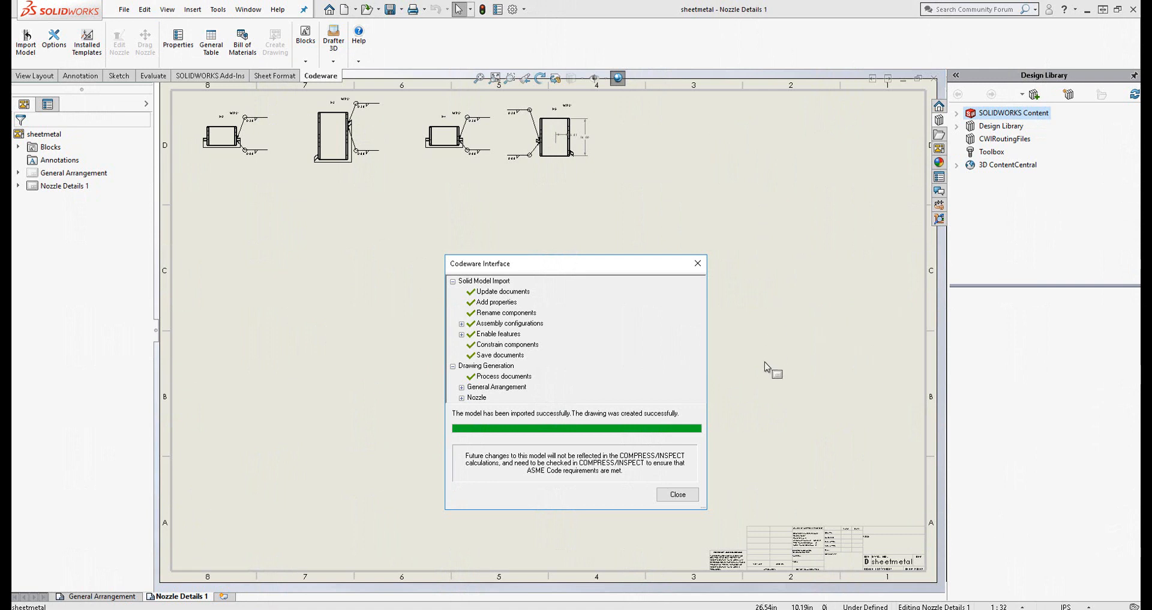
click(683, 498)
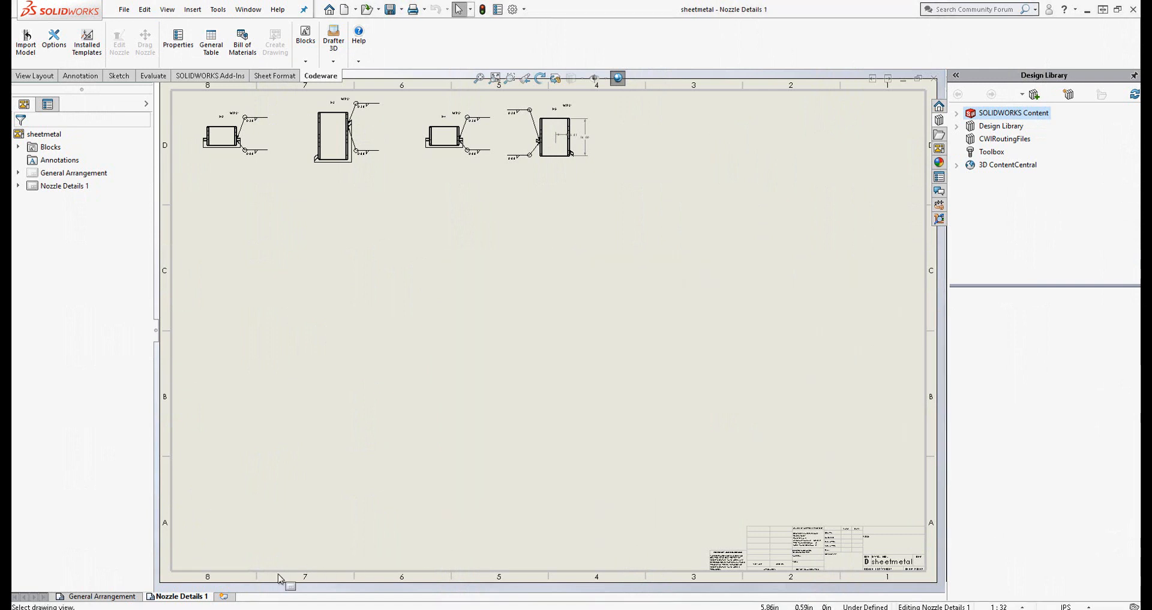
View the General Arrangement sheet and switch to the sheetmetal.sldasm assembly
click(106, 598)
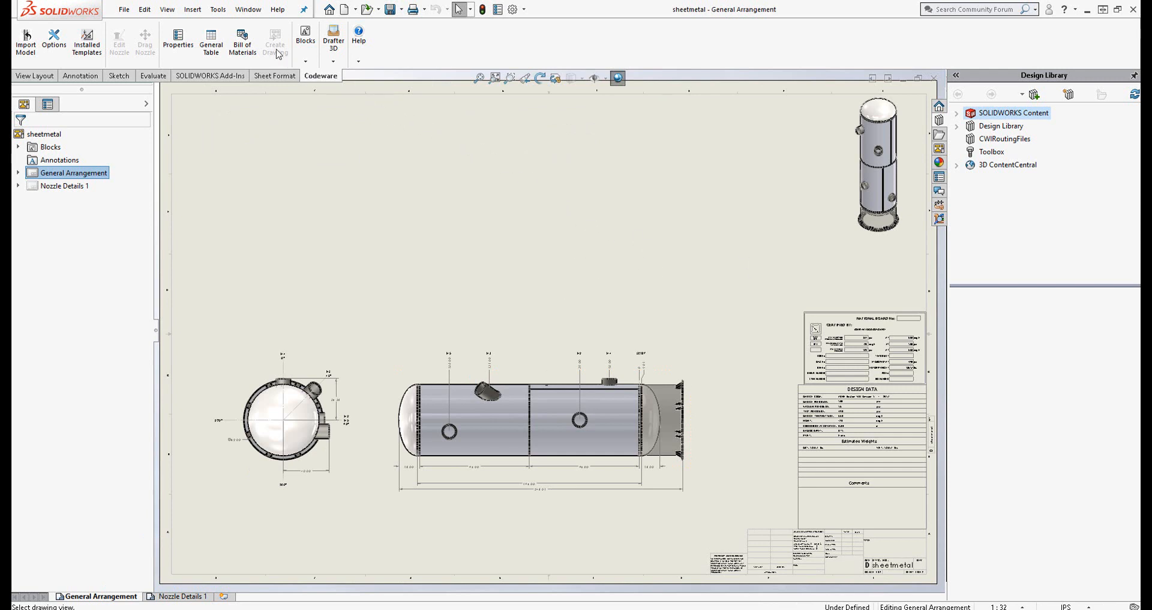
click(248, 9)
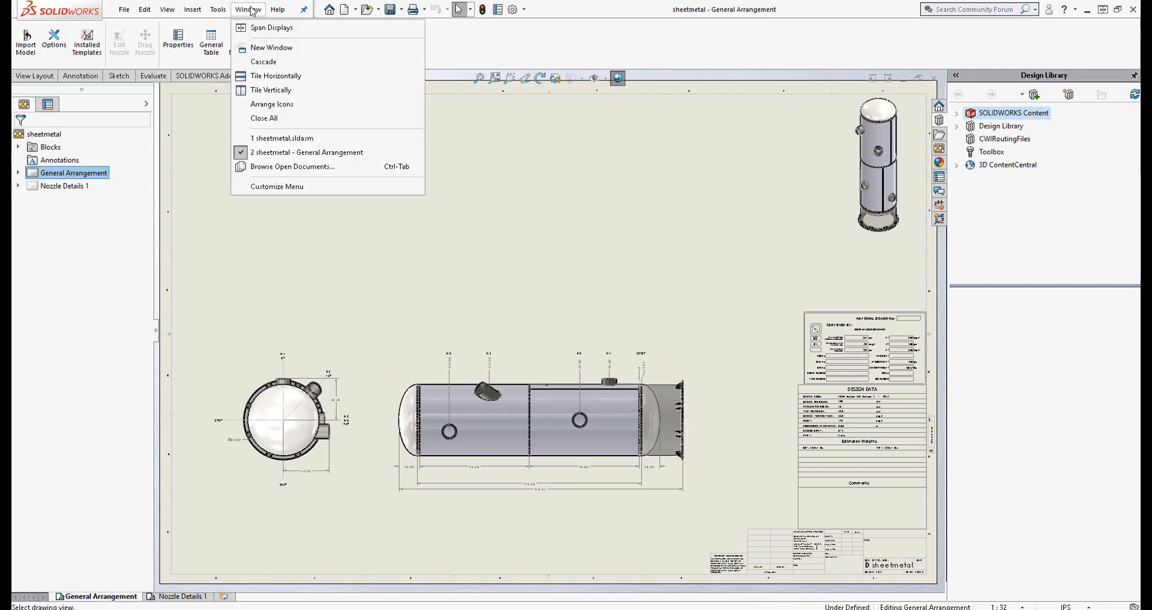
click(282, 138)
middle_drag(396, 312, 443, 290)
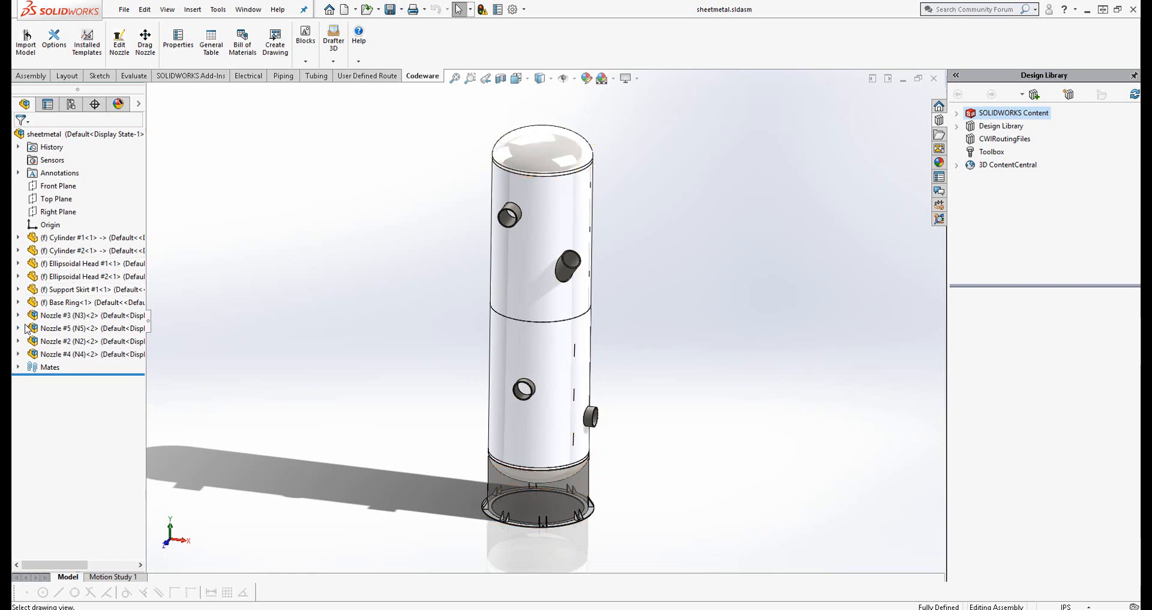
Create a planar section view of the assembly through the Section Mating Plane of Nozzle #3 (N3)
click(58, 318)
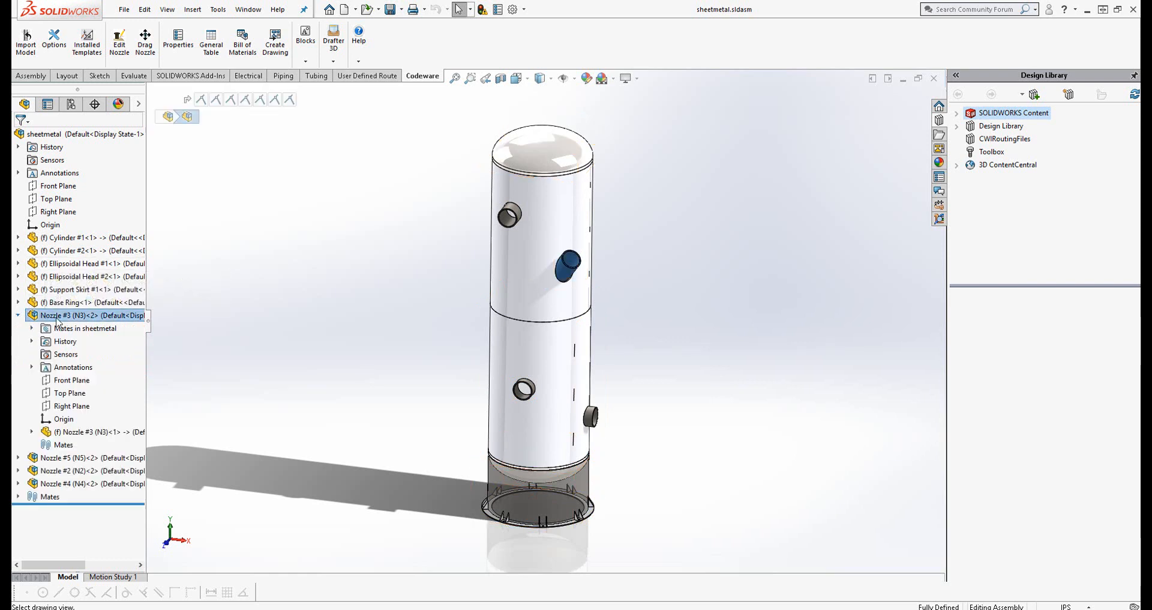
click(33, 432)
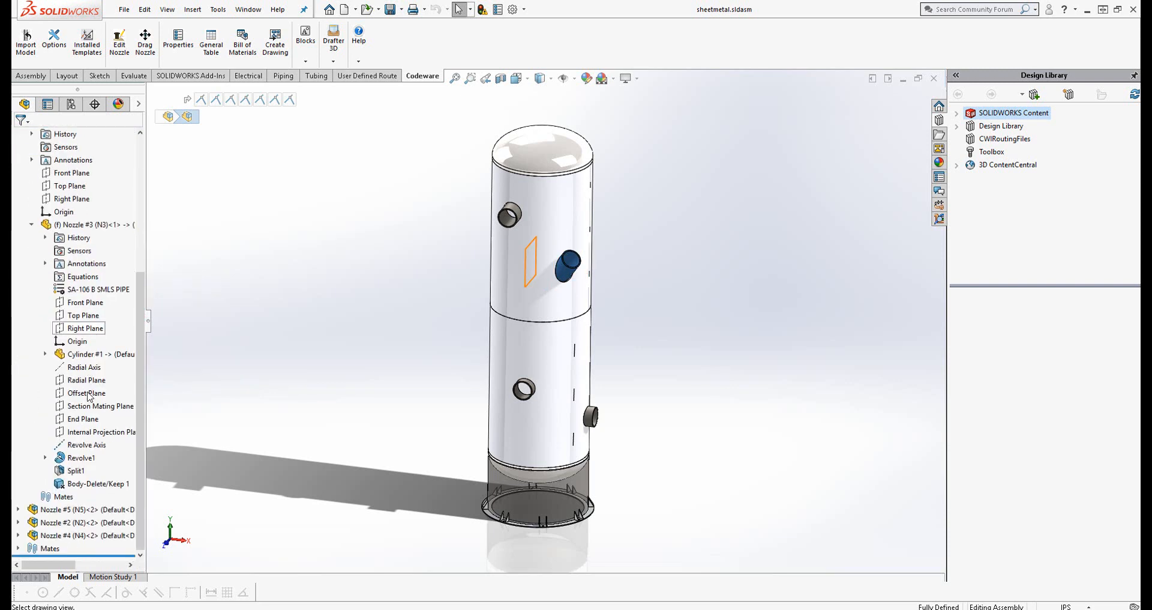
click(93, 408)
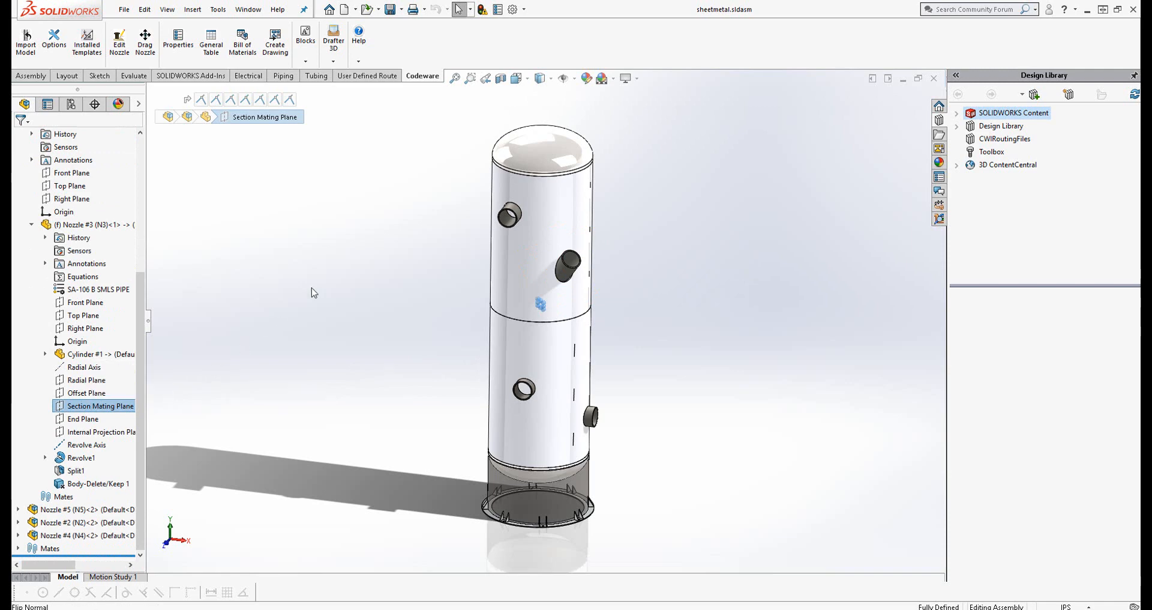
click(501, 78)
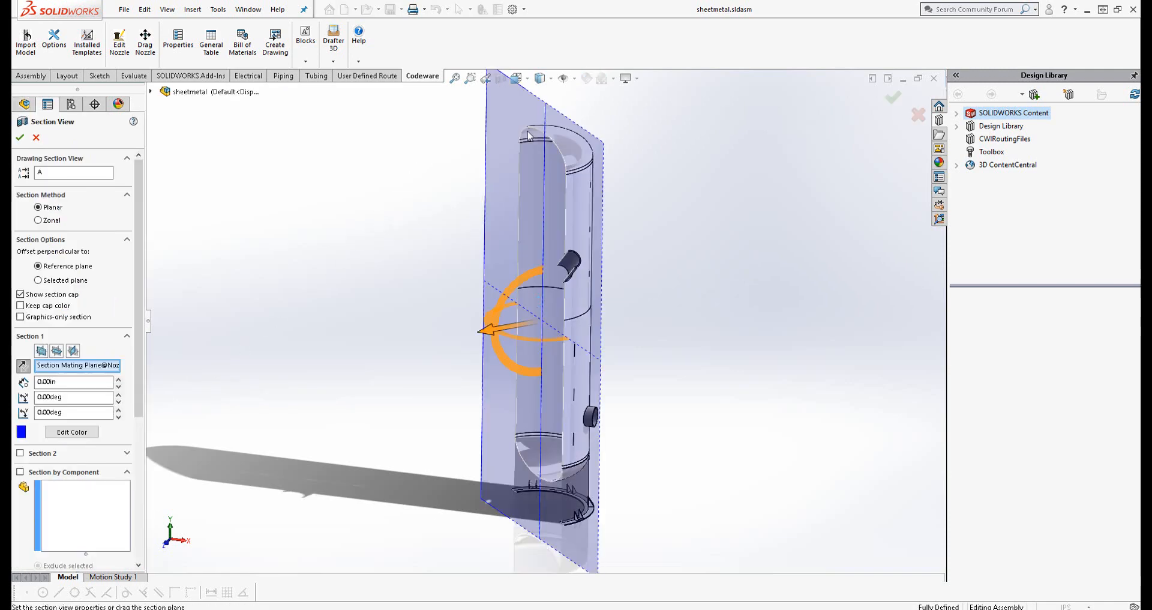
click(893, 97)
Examine how the sectioned nozzle N3 meets the shell opening, and turn off the section view
middle_drag(694, 245, 724, 225)
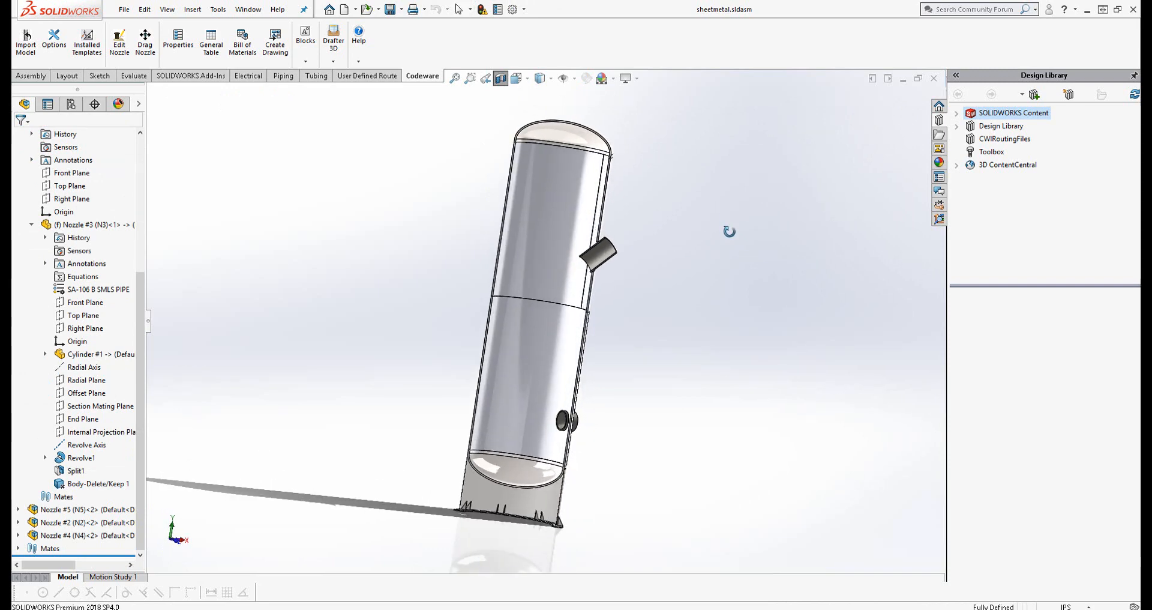
scroll(600, 252, down, 10)
middle_drag(618, 276, 449, 256)
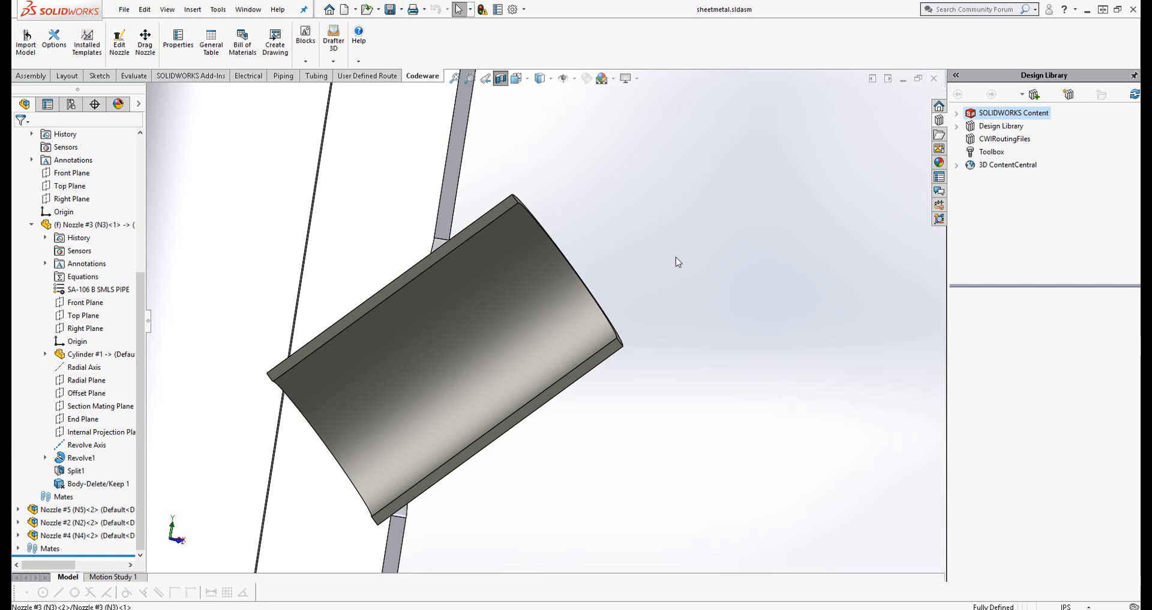
scroll(678, 262, up, 5)
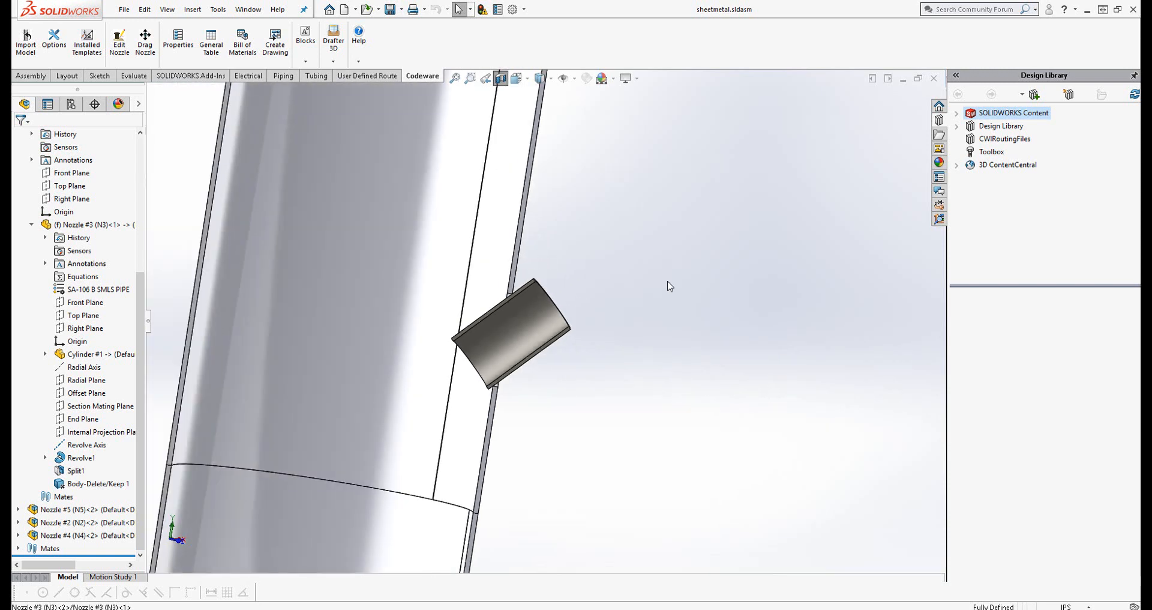
scroll(563, 328, up, 2)
middle_drag(625, 277, 574, 326)
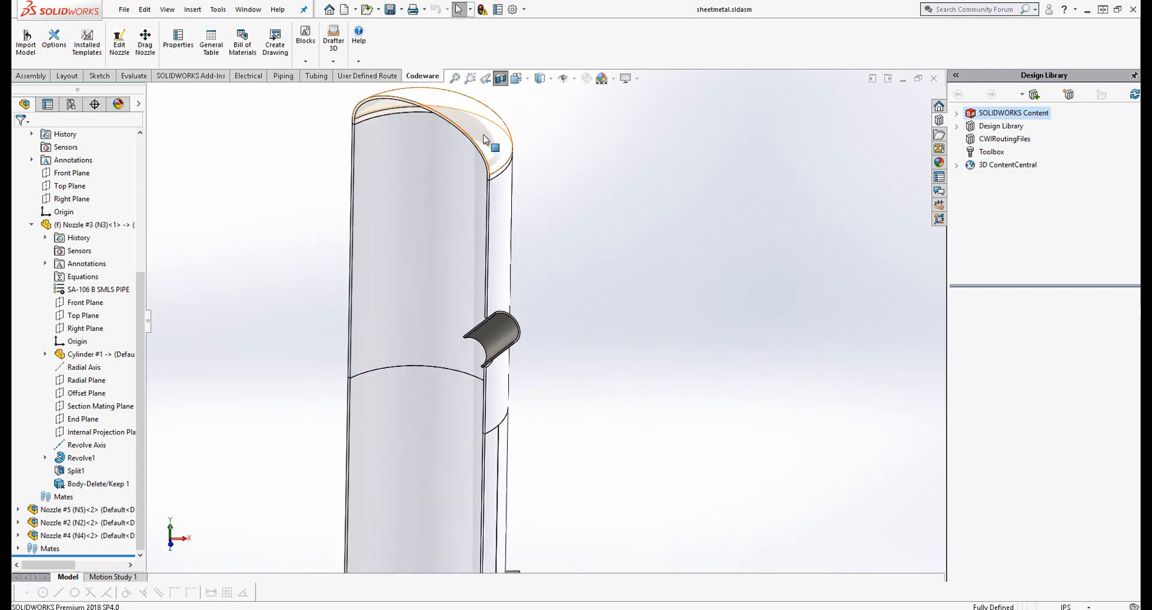
click(501, 78)
scroll(498, 300, up, 3)
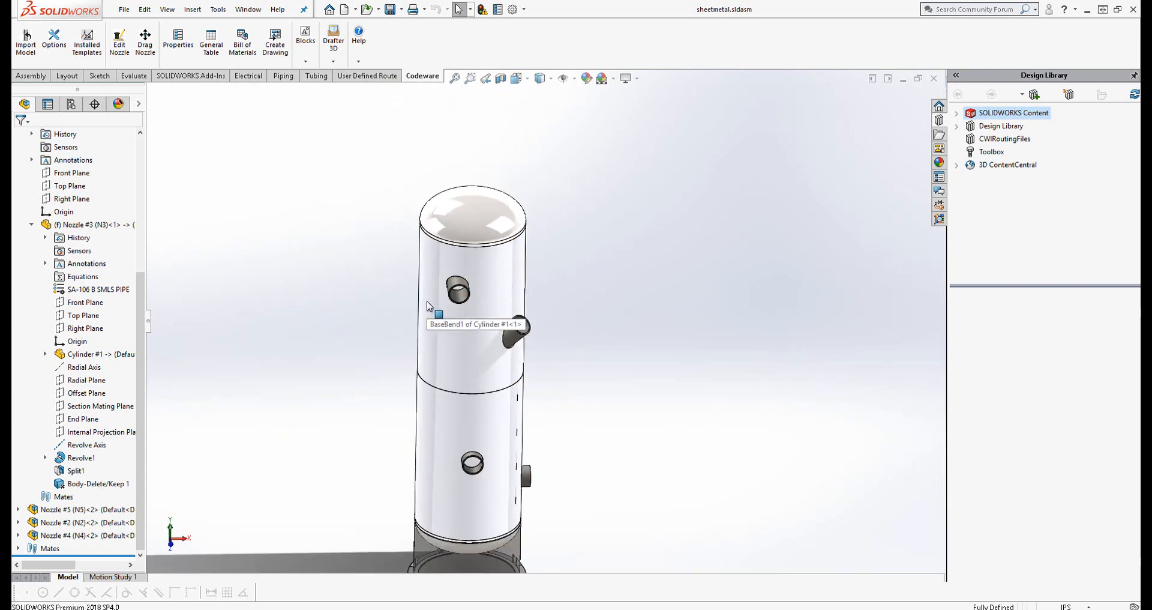
Open the upper shell part Cylinder #1 from the assembly and unsuppress its Flat-Pattern1 feature
right_click(474, 348)
click(460, 324)
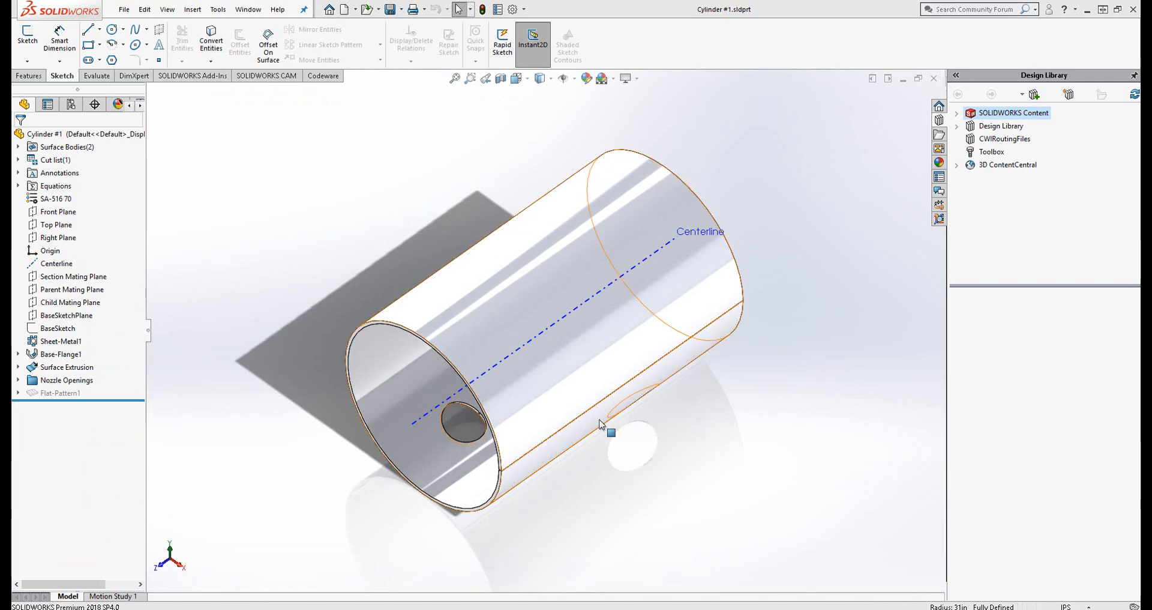
right_click(48, 393)
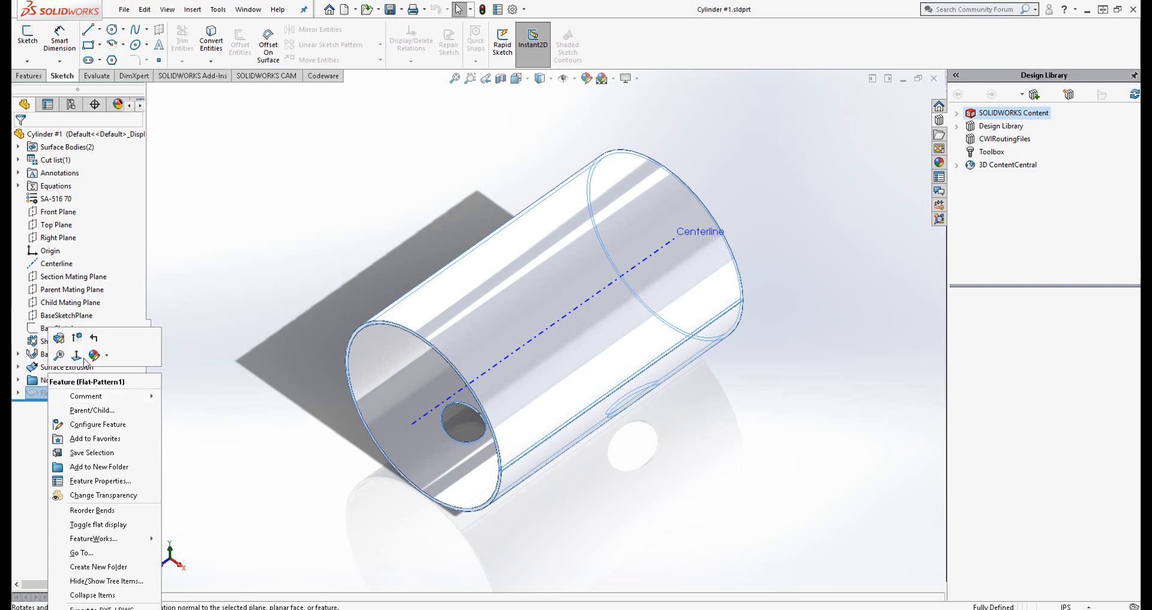
click(77, 338)
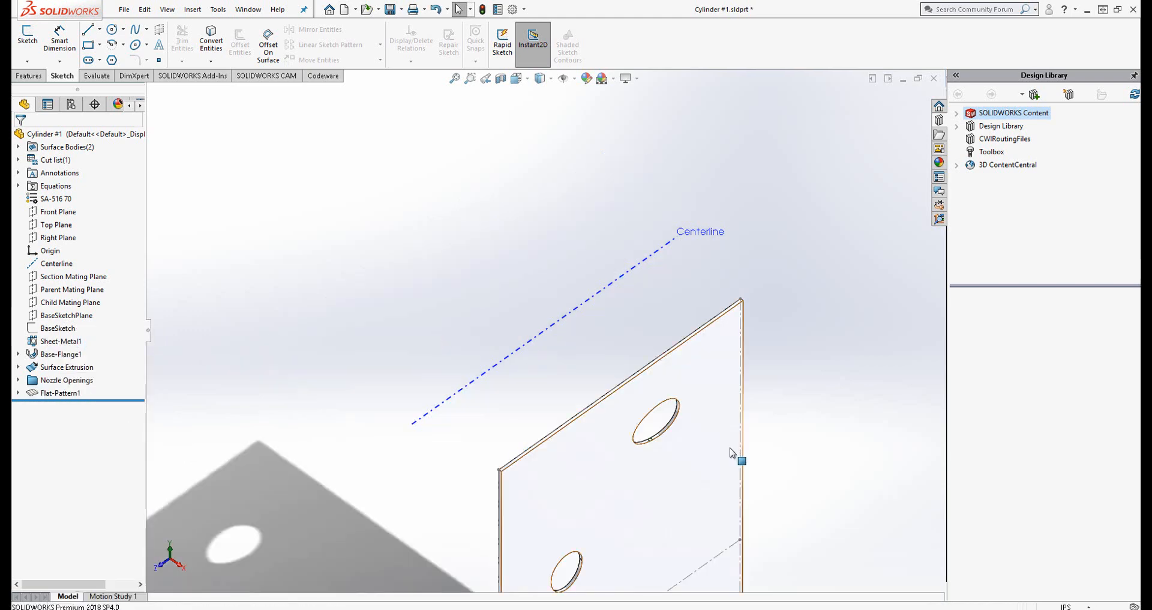
Examine the shape and edges of the nozzle openings in the flattened Cylinder #1 plate
right_click(545, 372)
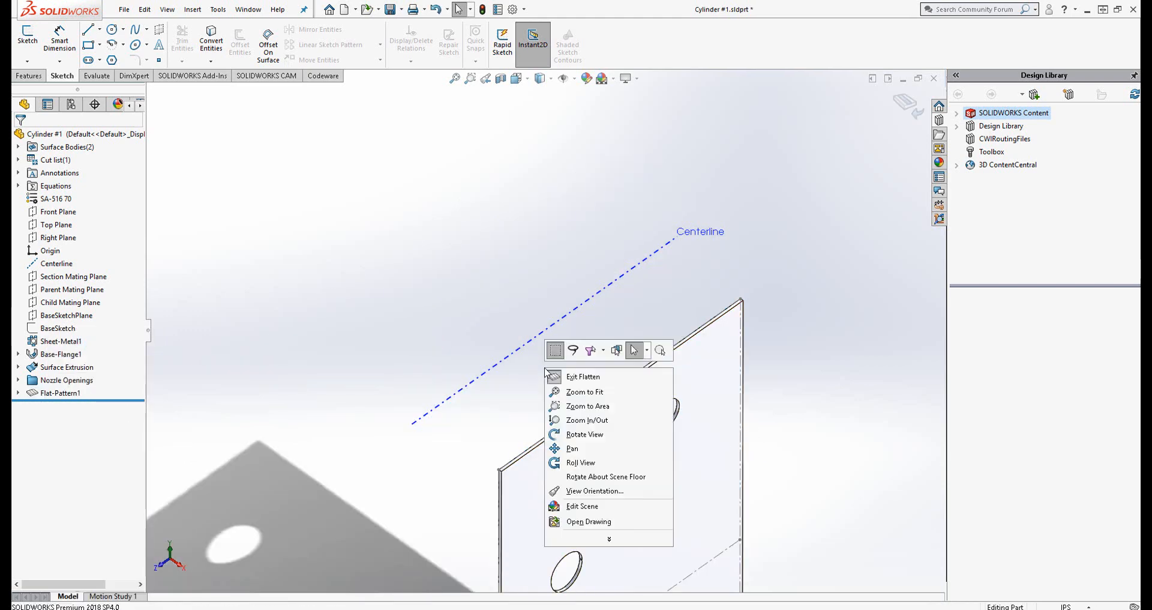
click(572, 448)
drag(572, 448, 635, 298)
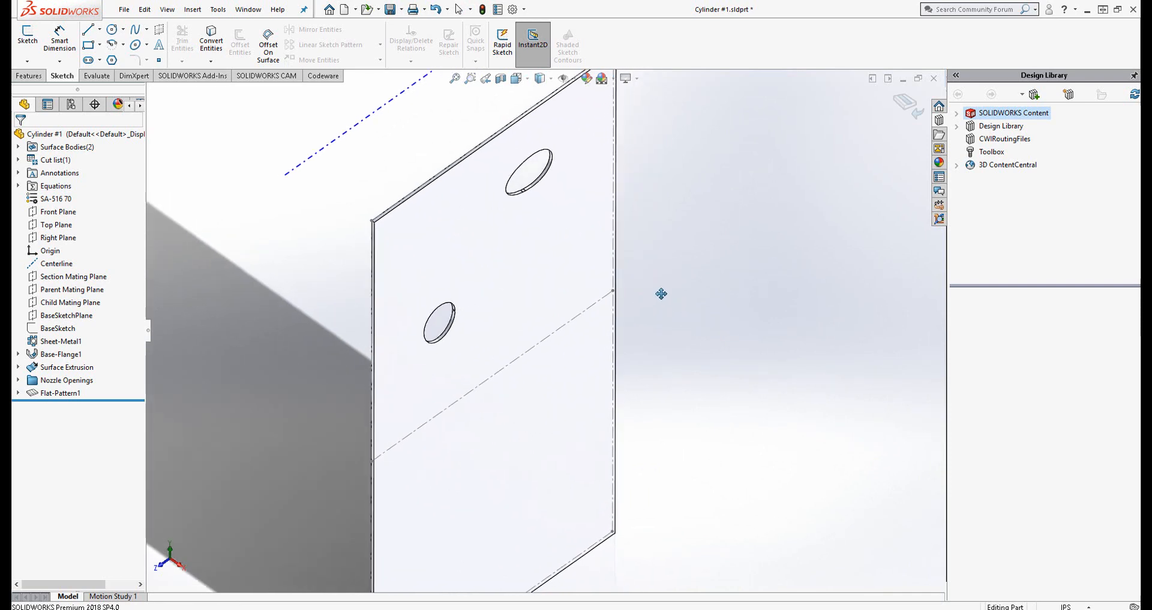
right_click(661, 292)
click(704, 367)
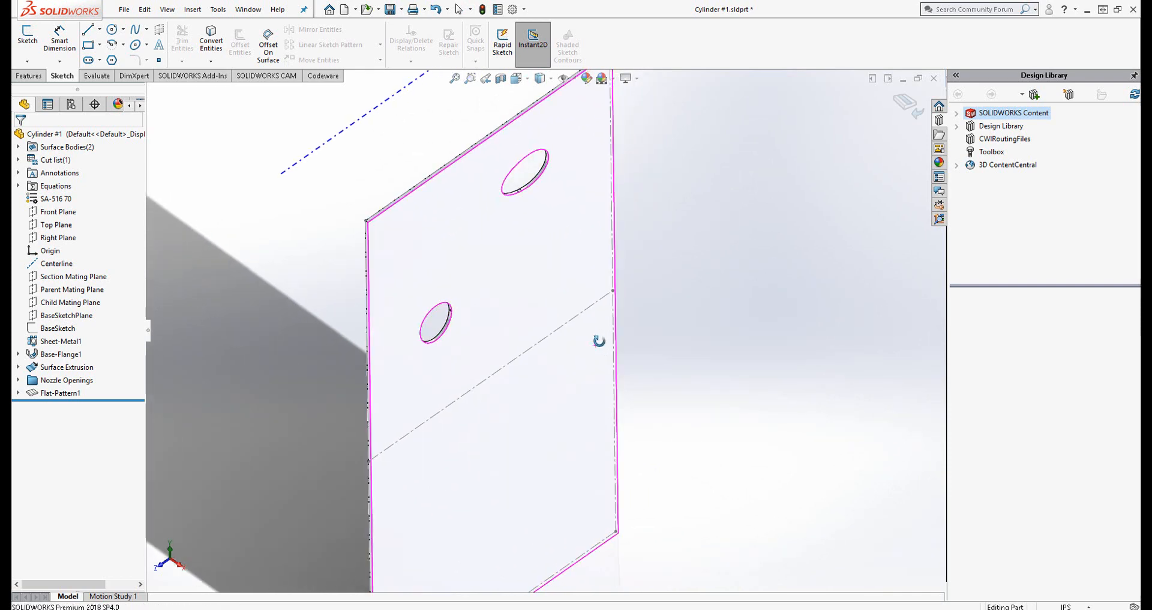
drag(599, 337, 540, 300)
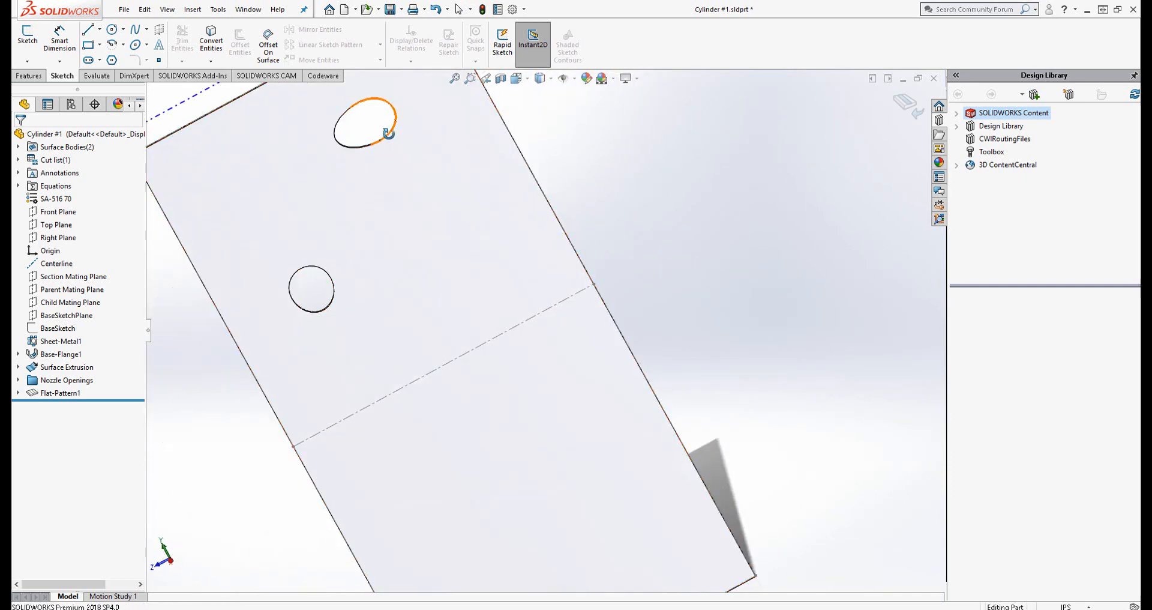
right_click(393, 155)
click(422, 235)
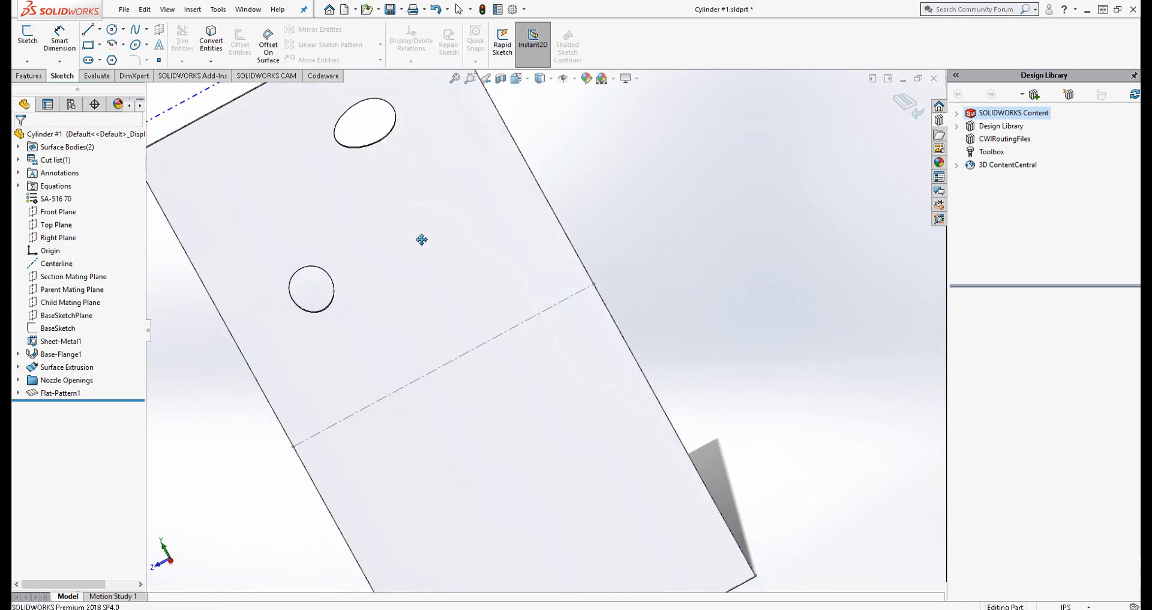
drag(376, 139, 502, 250)
scroll(501, 250, down, 2)
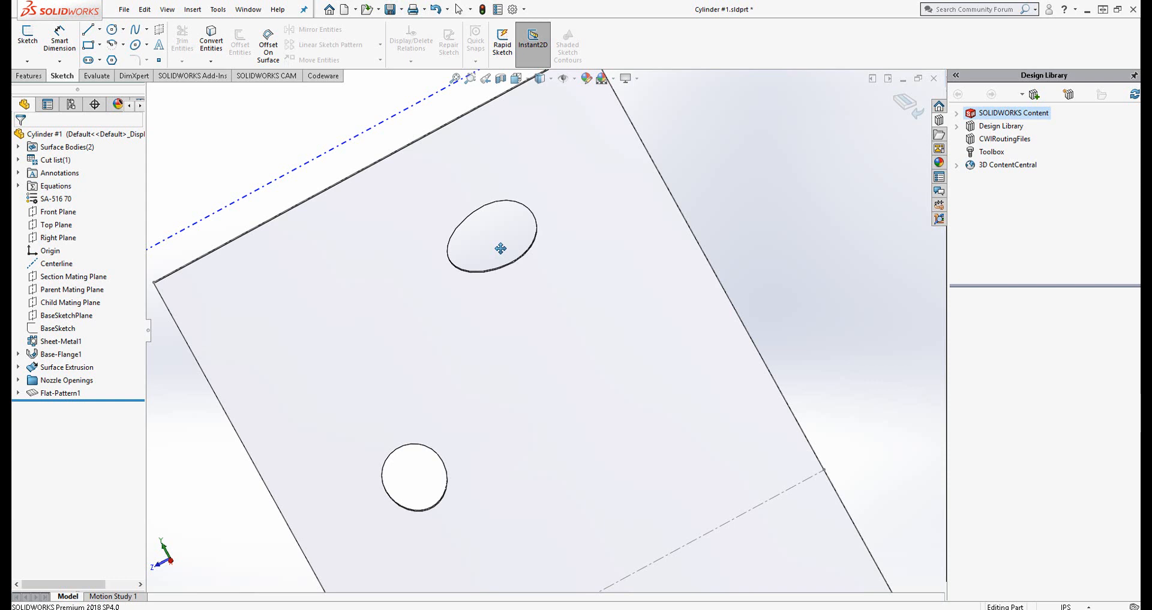
scroll(500, 247, down, 5)
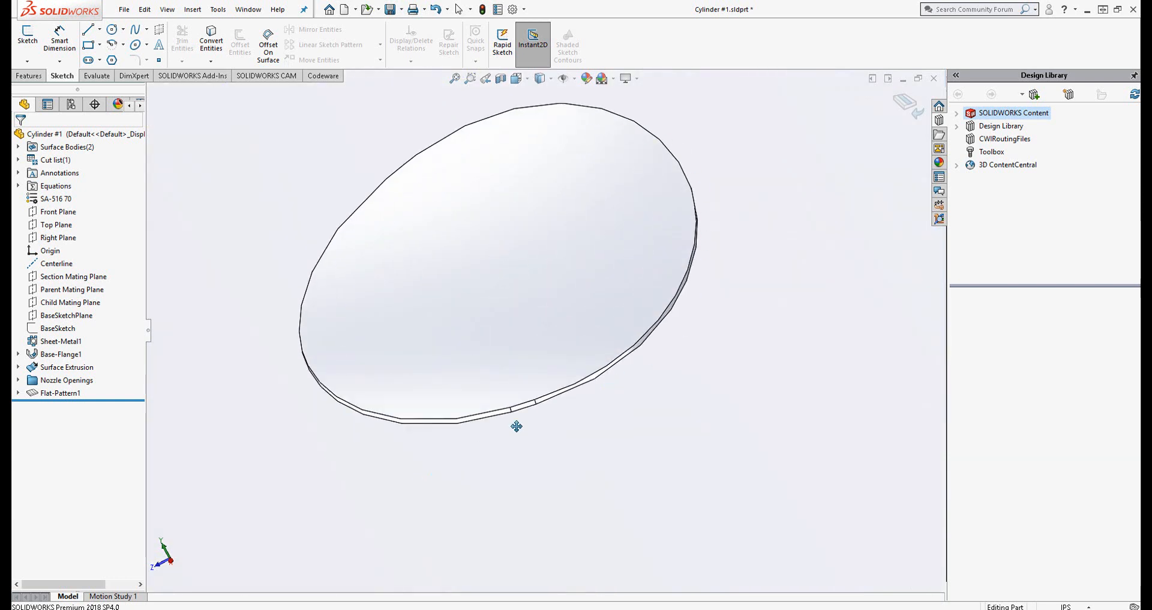
scroll(579, 380, up, 5)
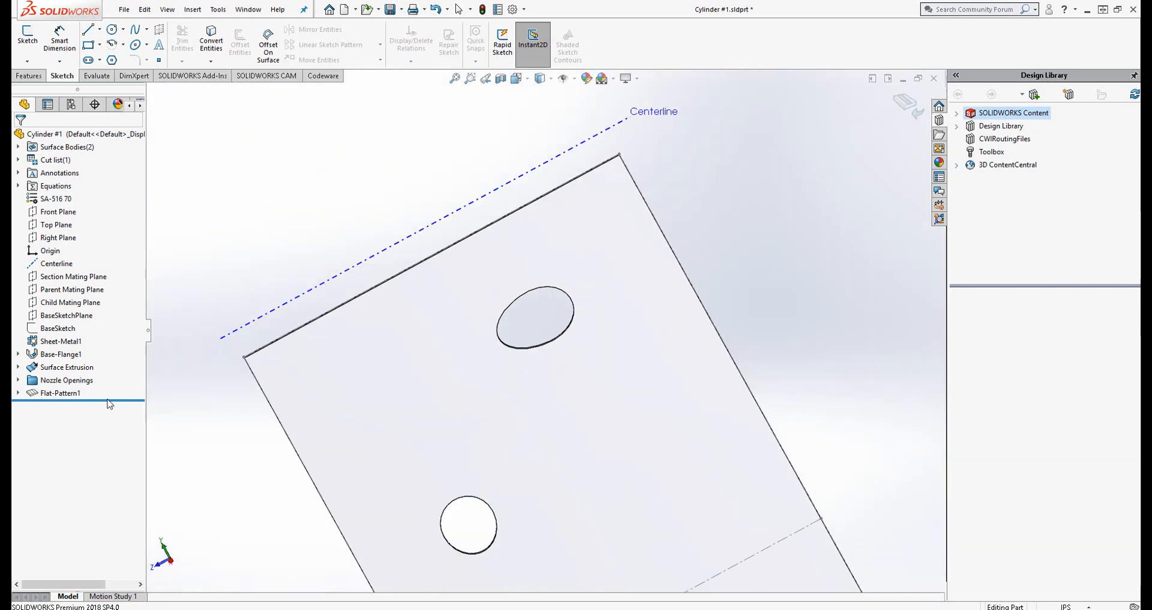
Close Cylinder #1.sldprt without saving and switch from the assembly to the General Arrangement drawing
right_click(86, 392)
right_click(71, 392)
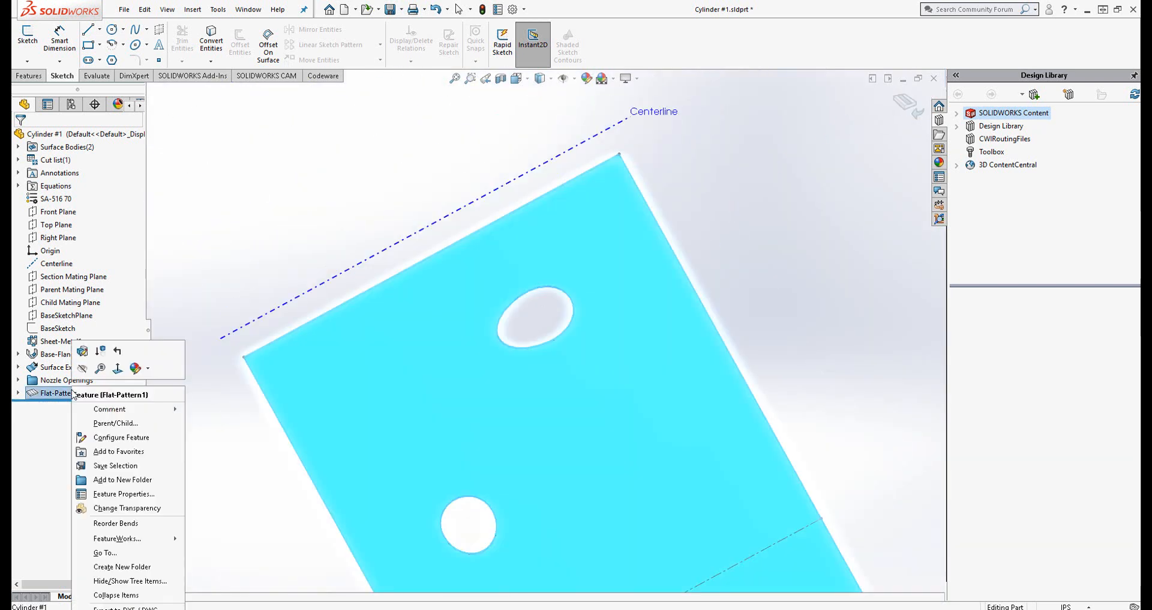
click(843, 142)
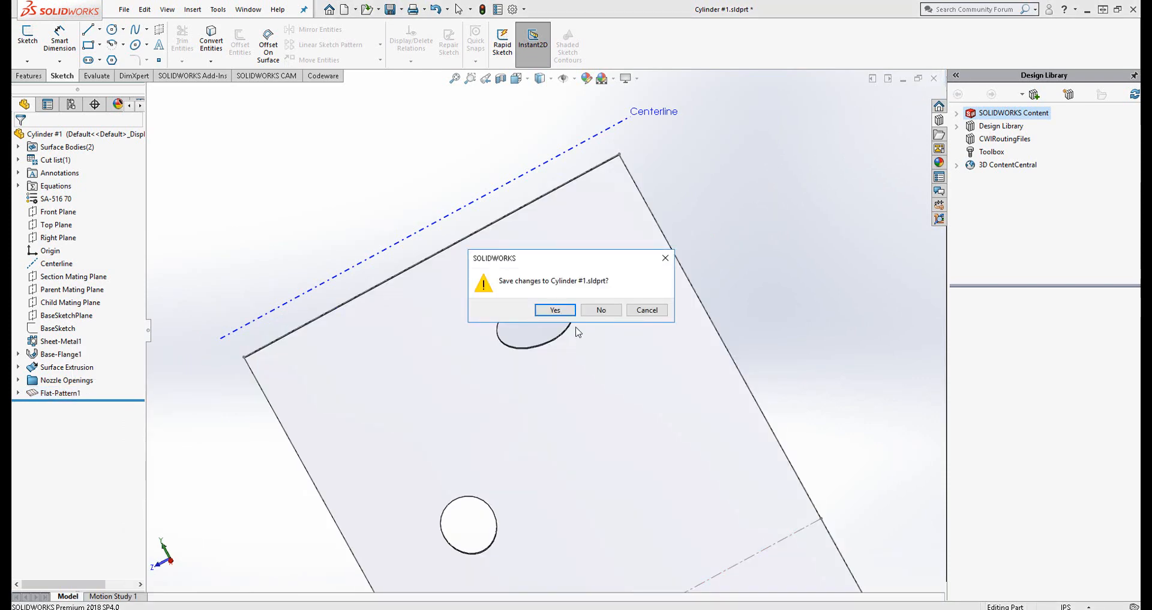
click(591, 311)
click(580, 328)
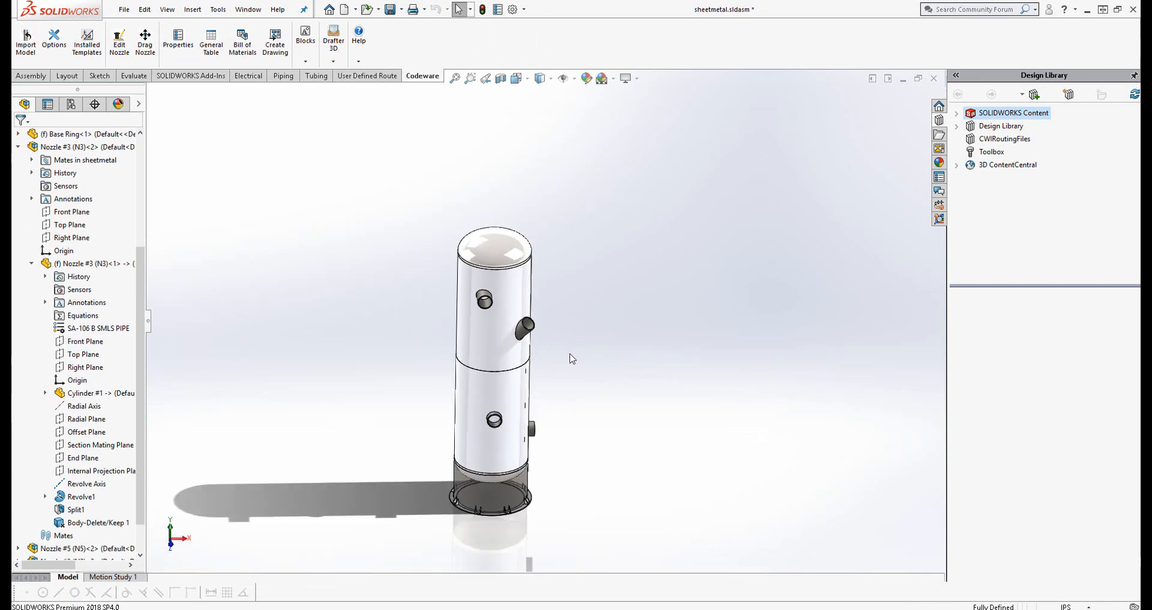
click(248, 9)
click(278, 166)
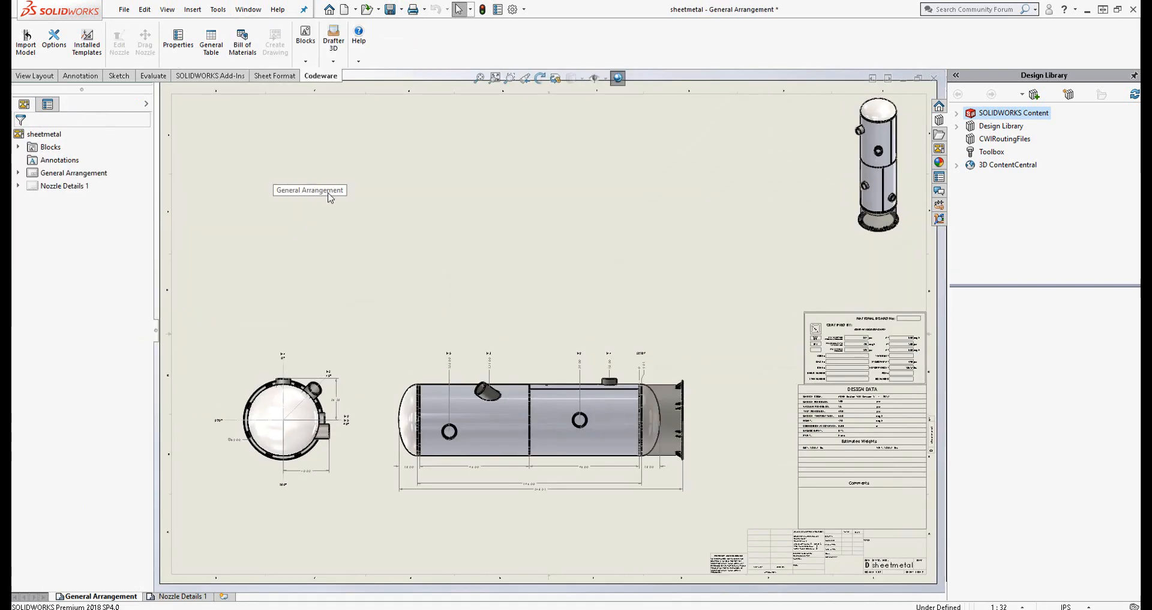
Open the description settings from the Codeware interface options and enlarge the dialog to show all five property columns
click(428, 254)
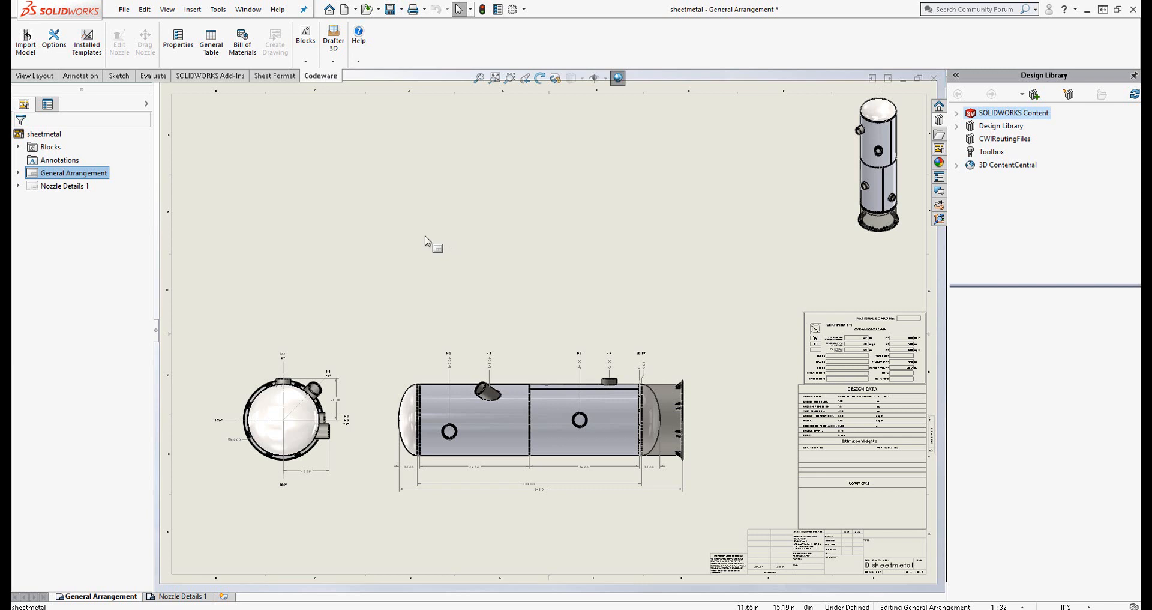
click(54, 43)
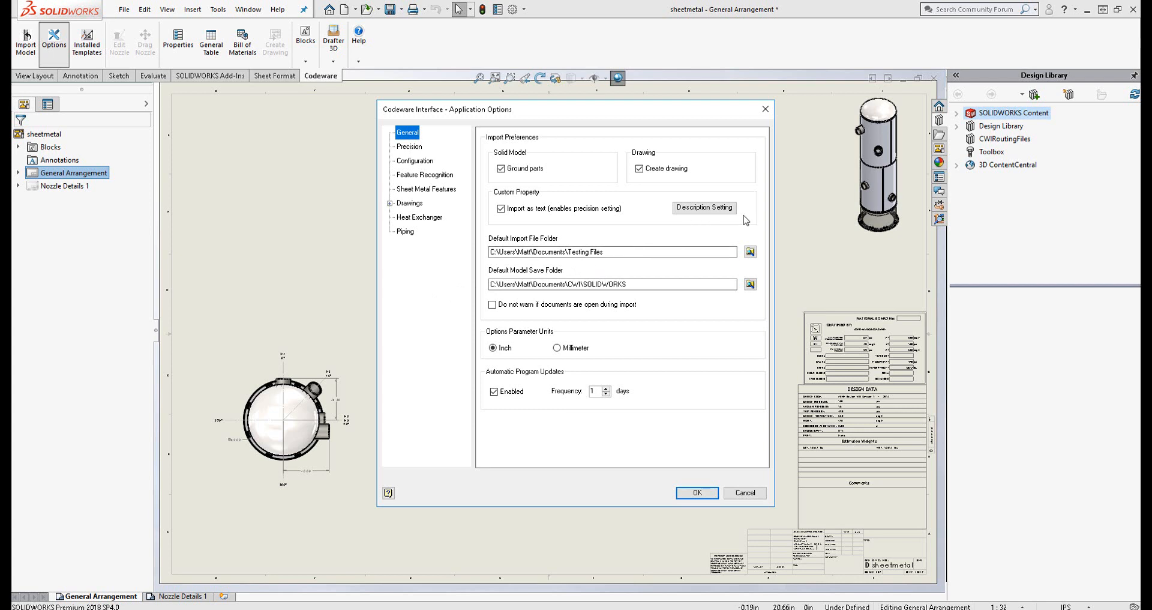
click(682, 209)
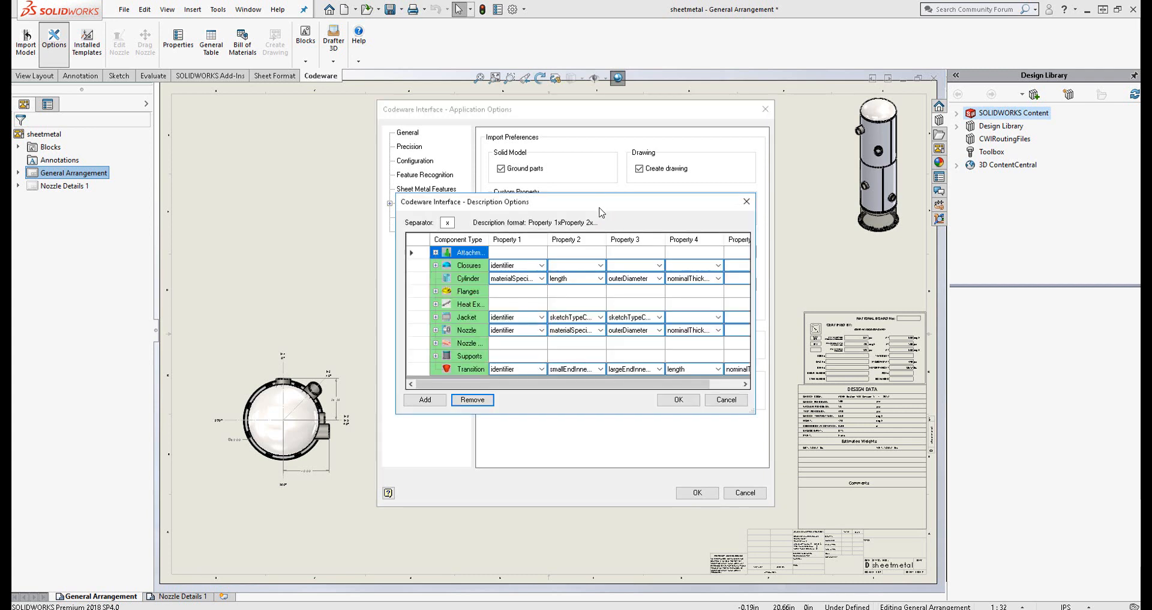
drag(600, 212, 376, 146)
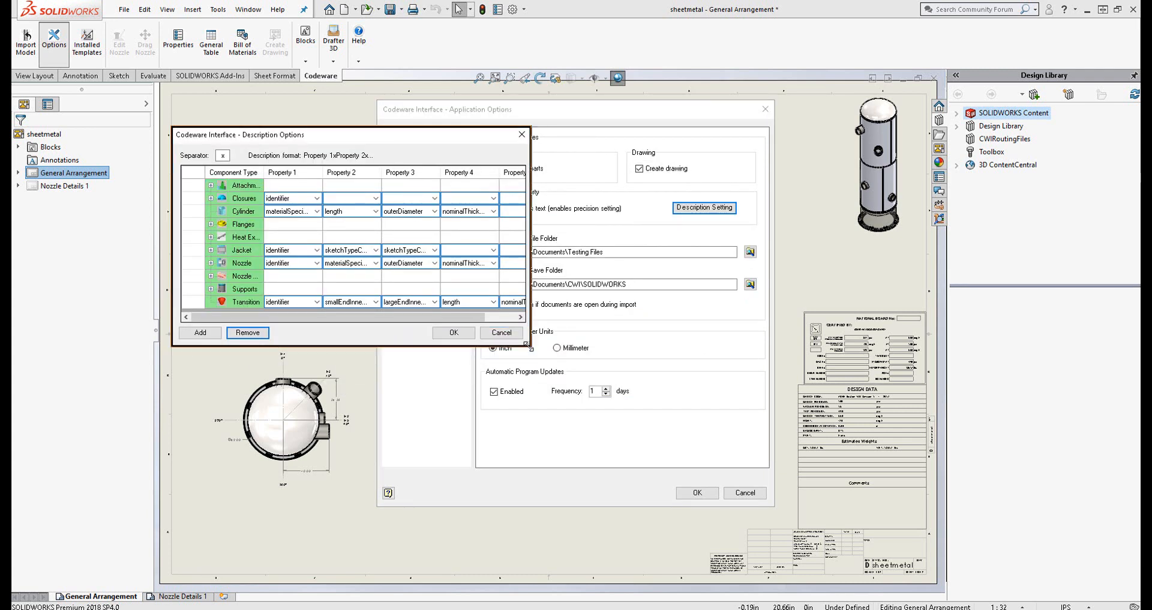
drag(528, 345, 759, 449)
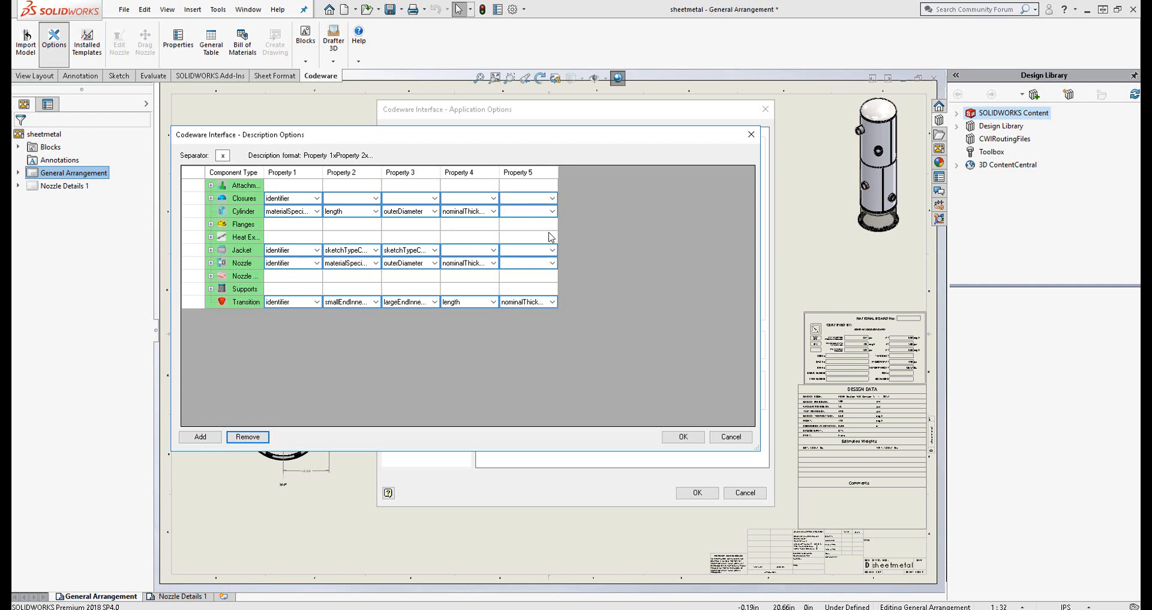
Review the properties available for Property 1 of the Cylinder component type, and accept both options dialogs
click(198, 214)
click(251, 217)
click(315, 211)
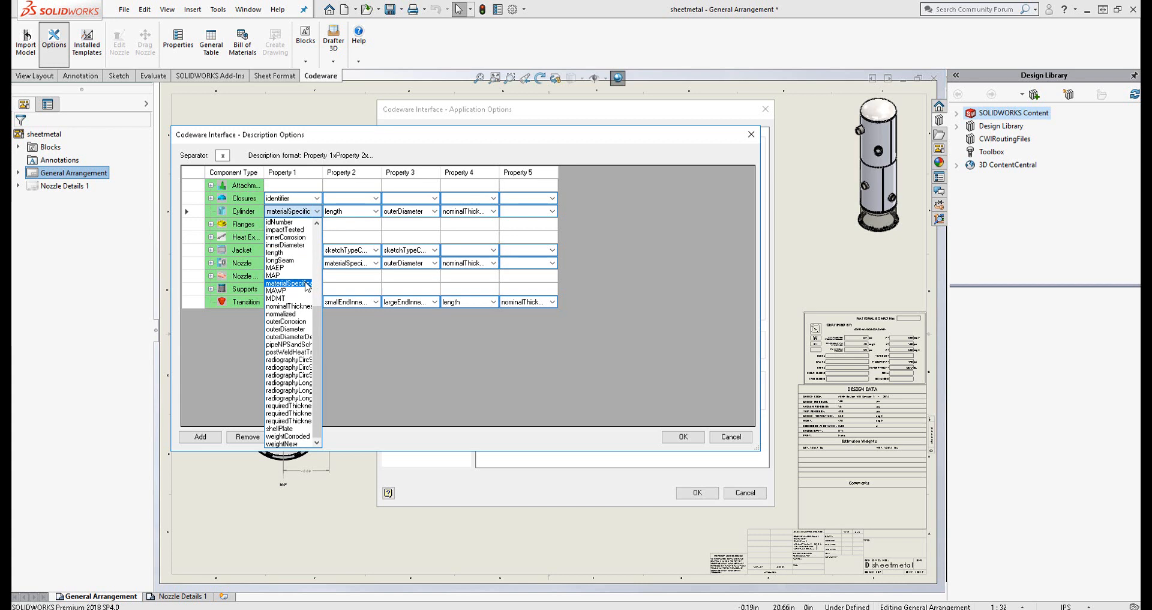
click(326, 215)
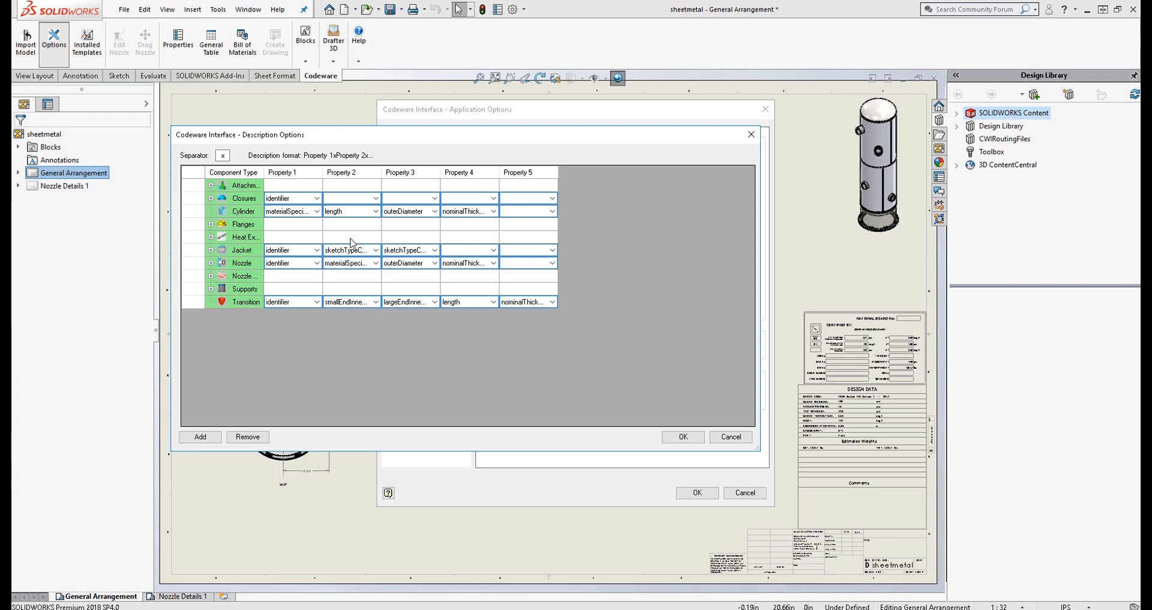
click(681, 439)
click(696, 492)
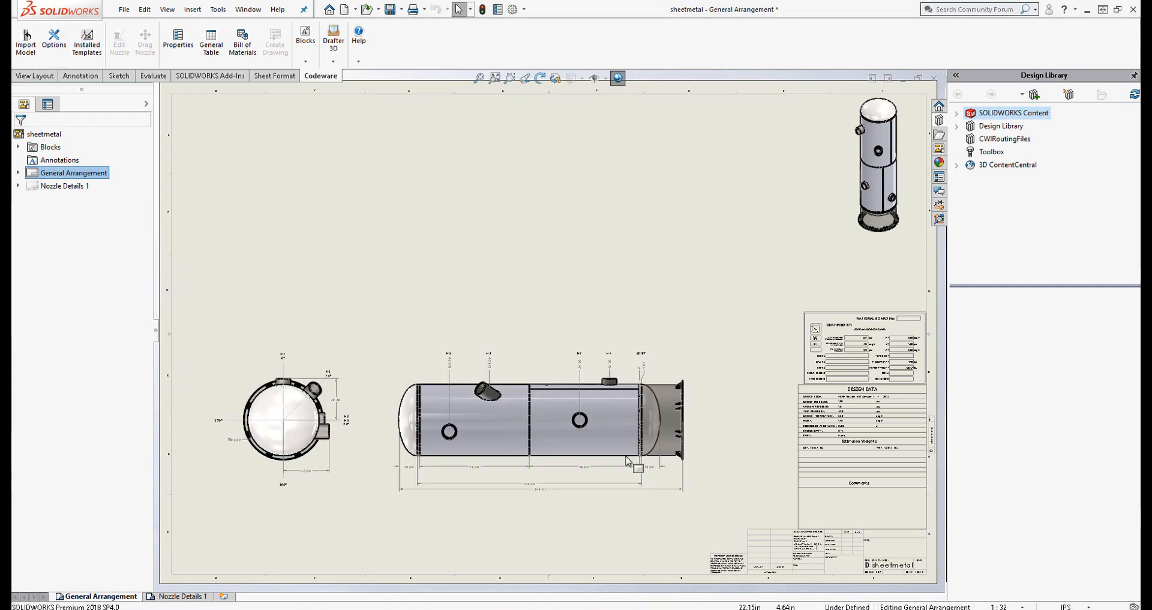
Insert a parts-only Codeware bill of materials for the horizontal vessel view using the PV_Codeware_BOM template
click(240, 54)
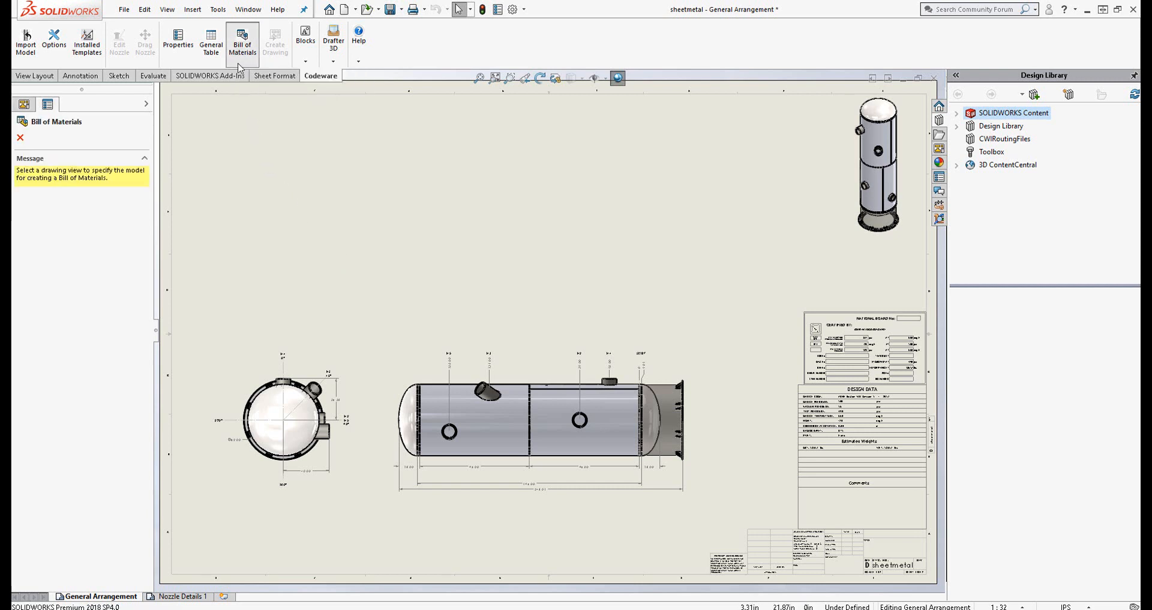
click(524, 372)
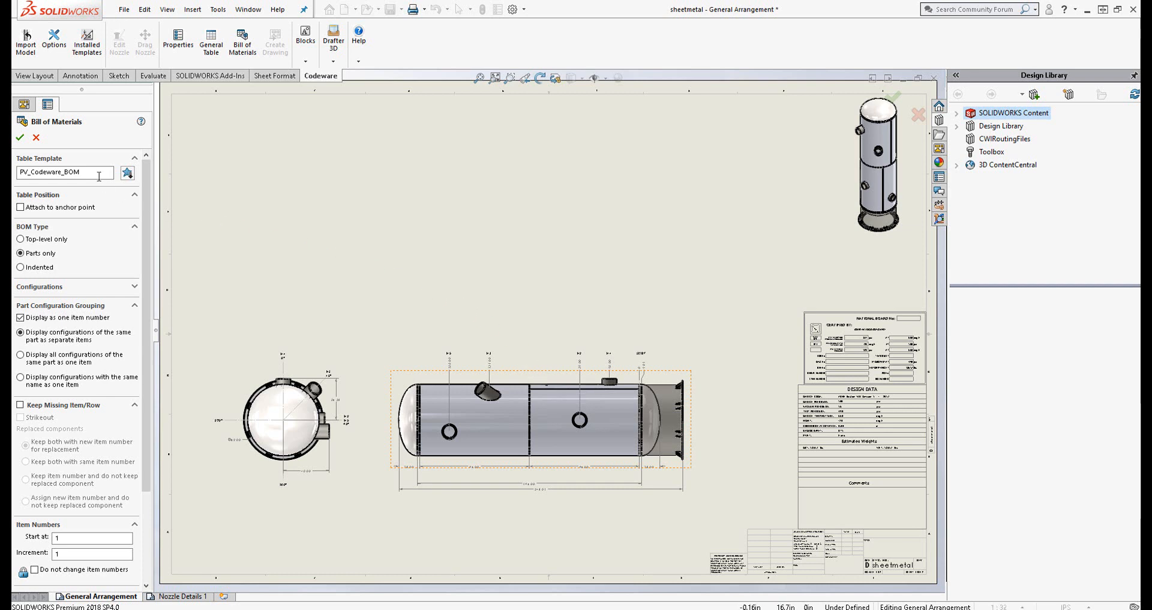
click(20, 138)
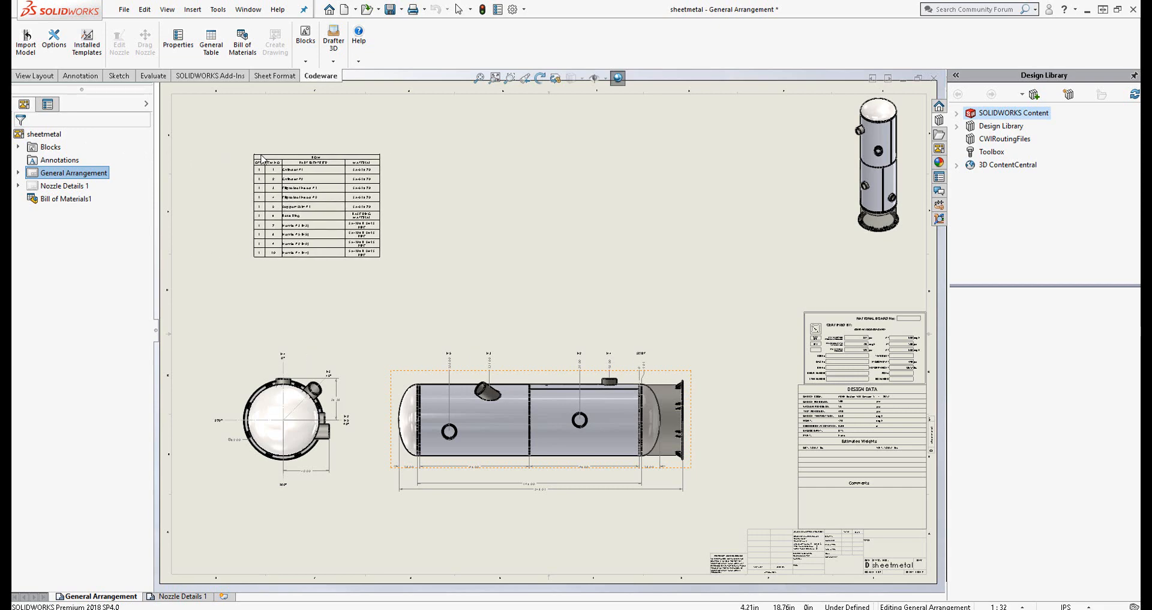
Set the BOM's MATERIAL column to the custom property Description and widen the column to fit its text
click(264, 153)
scroll(423, 223, up, 2)
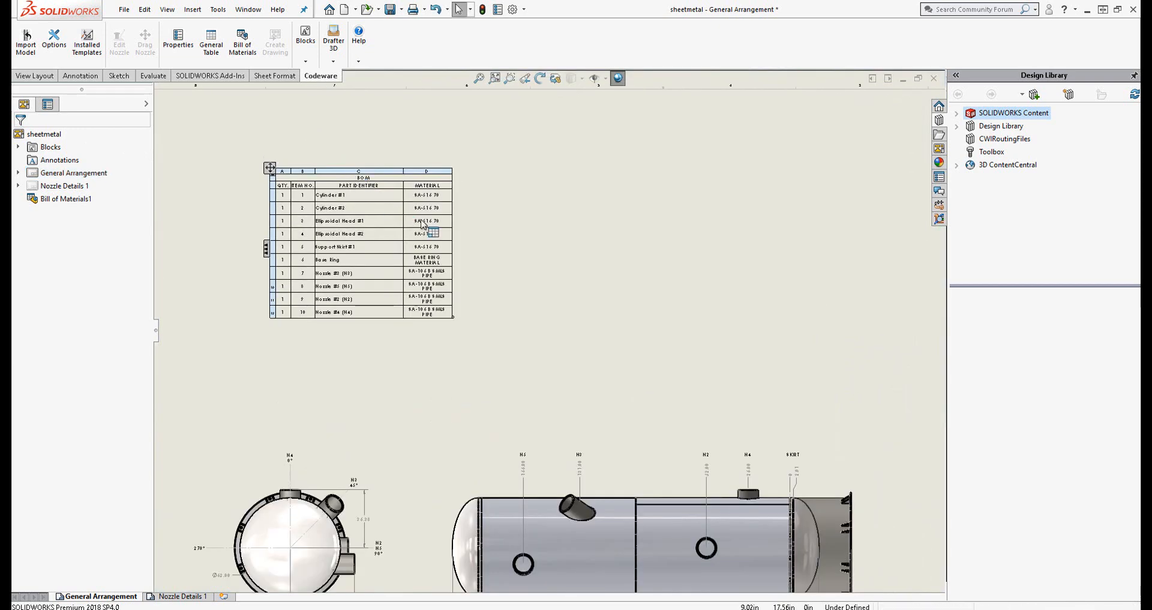
scroll(424, 224, up, 2)
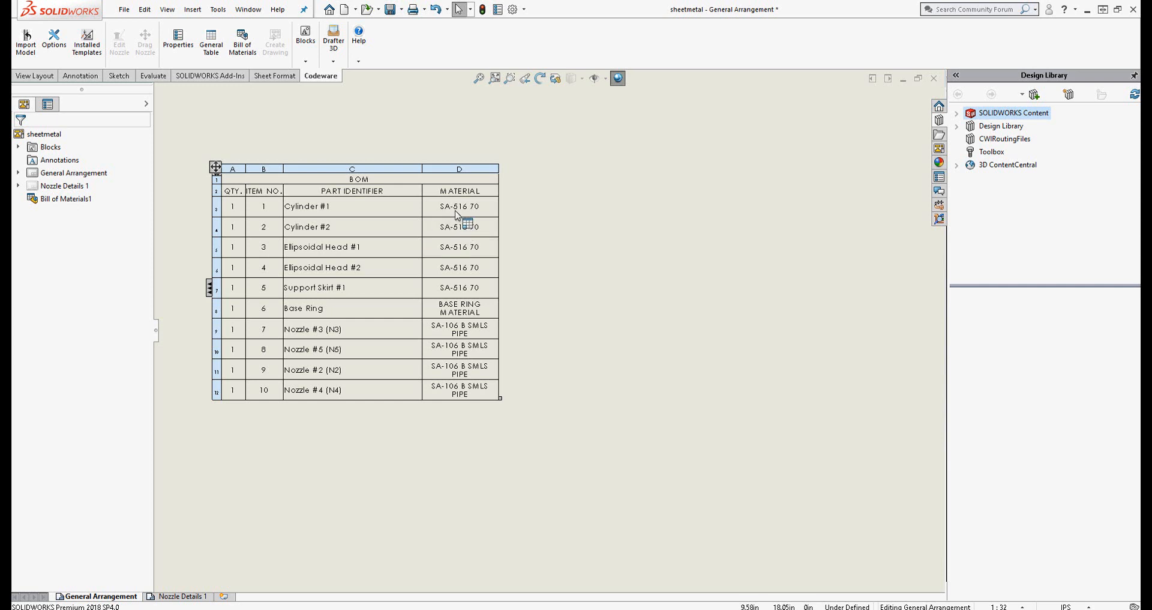
click(474, 166)
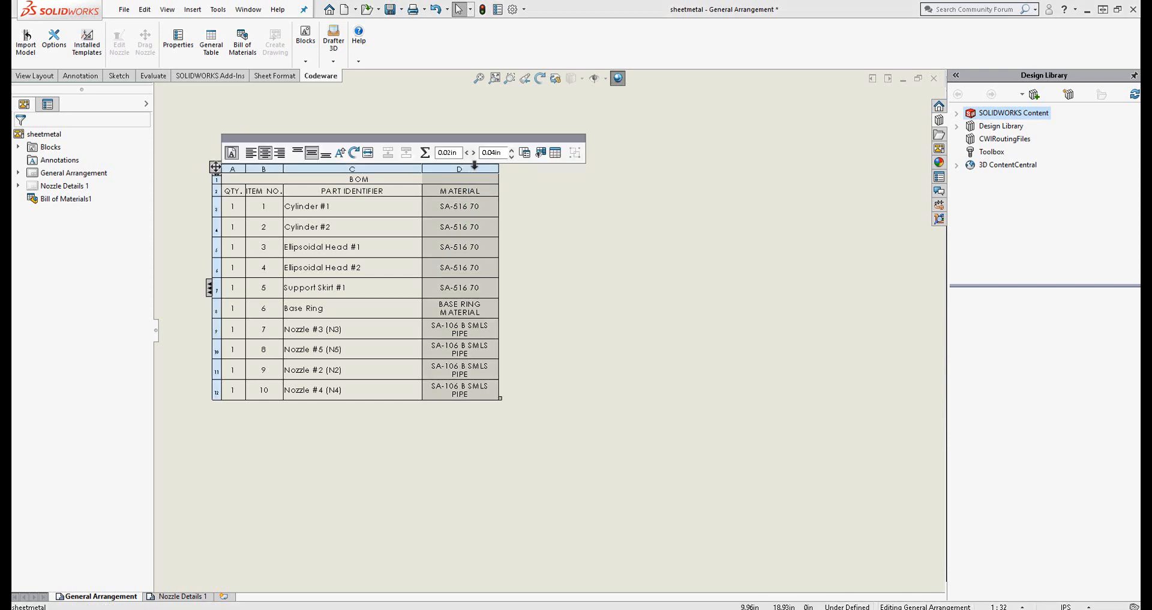
click(526, 154)
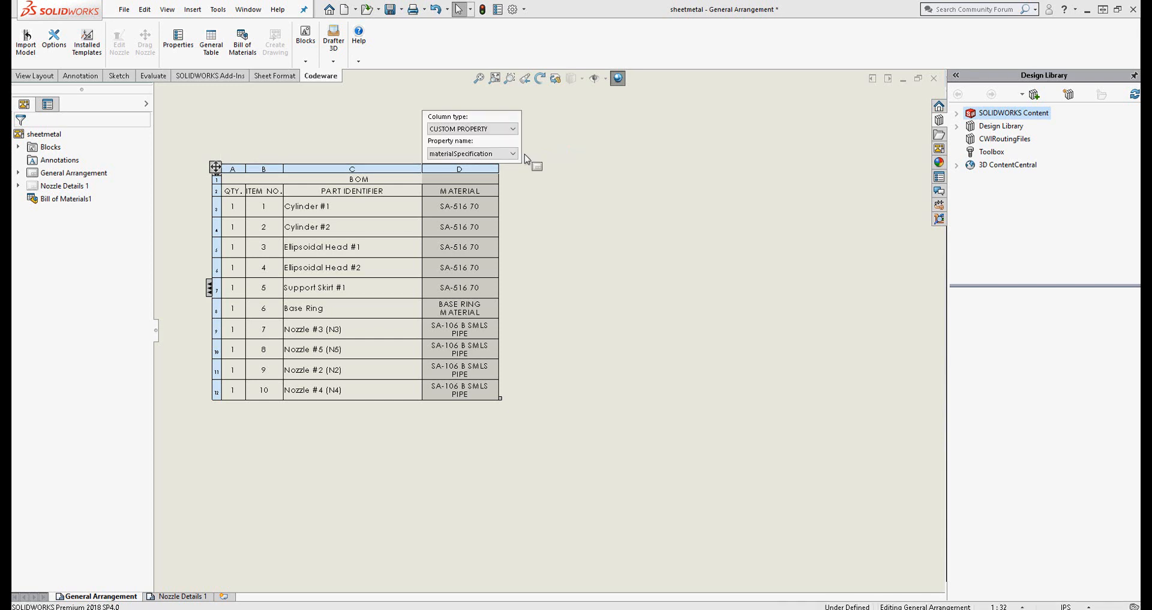
click(514, 154)
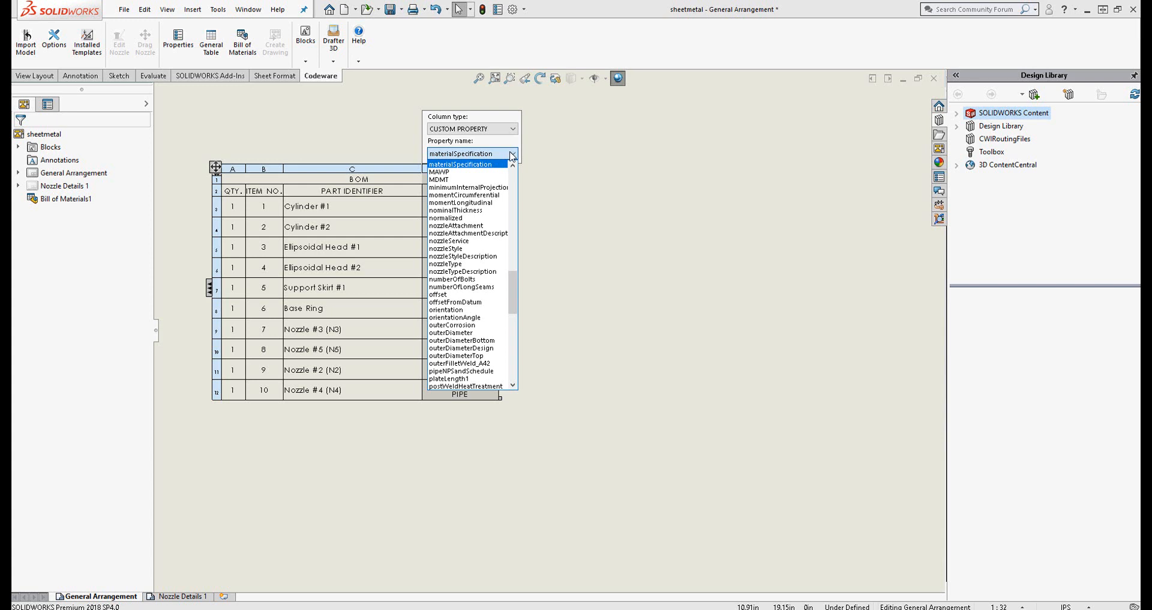
scroll(487, 236, up, 3)
scroll(487, 236, up, 15)
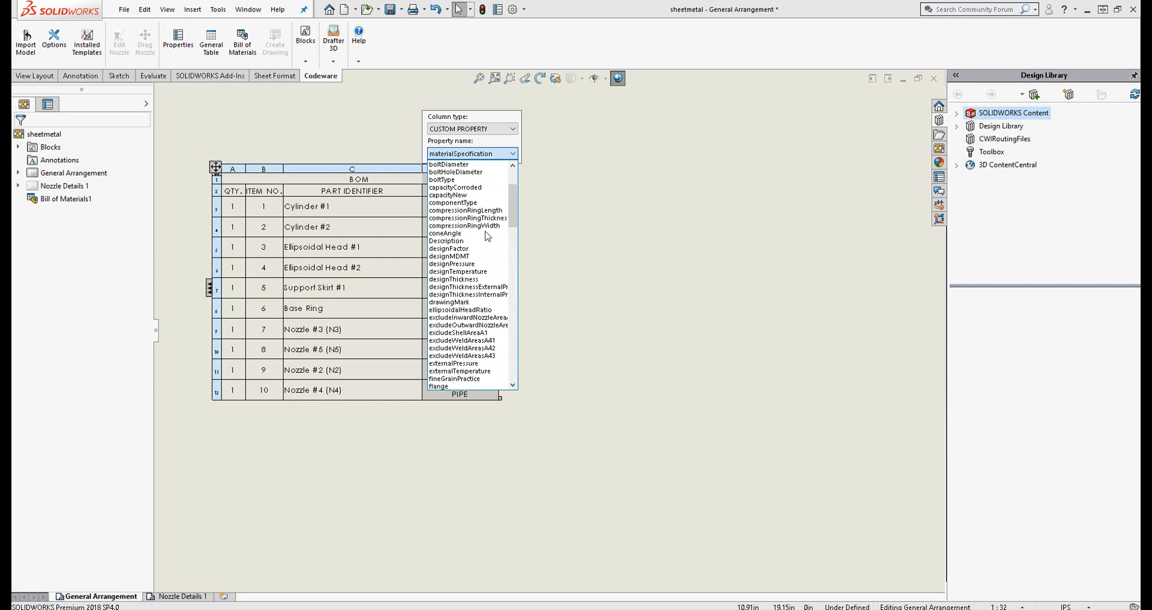
click(484, 241)
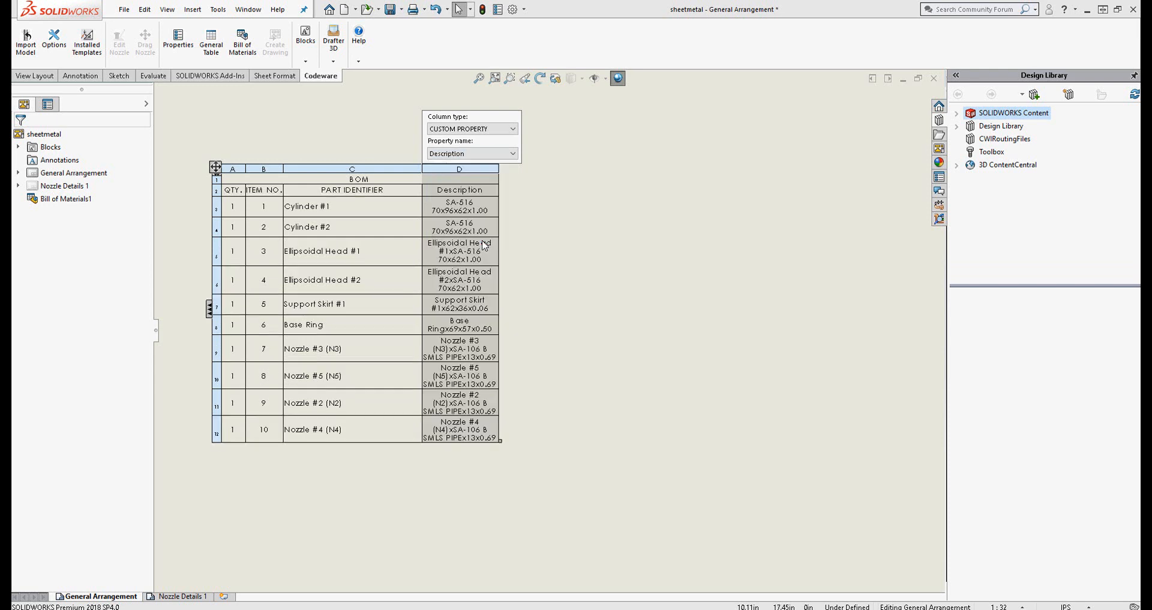
double_click(499, 203)
click(581, 372)
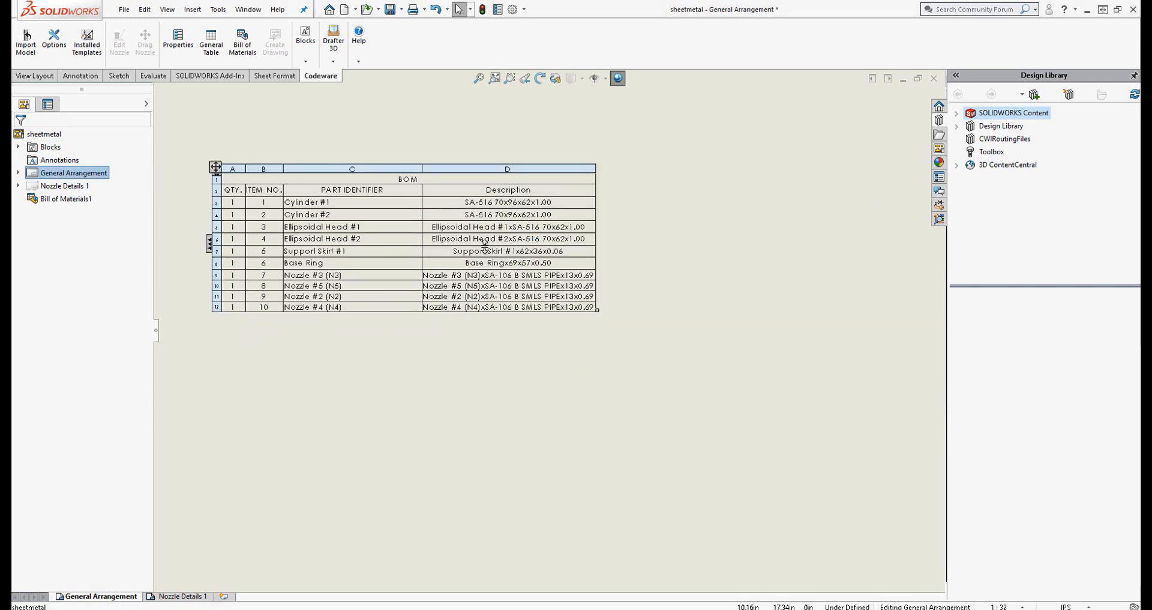
Examine the combined description entries for the cylinders, heads, skirt, base ring and nozzles in the BOM
scroll(401, 213, down, 3)
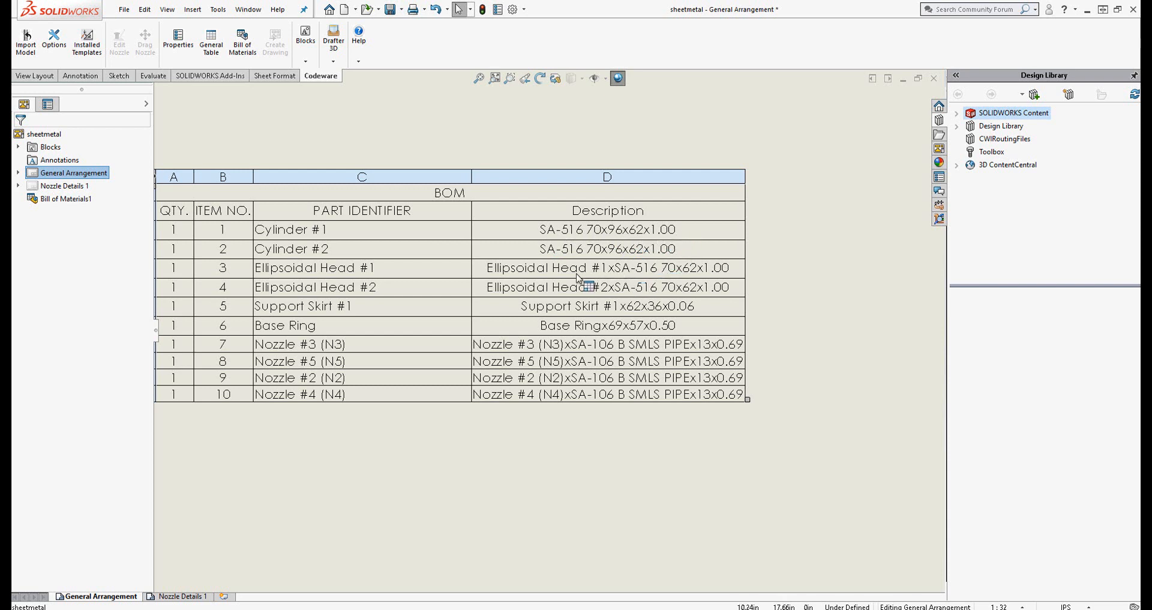
click(854, 256)
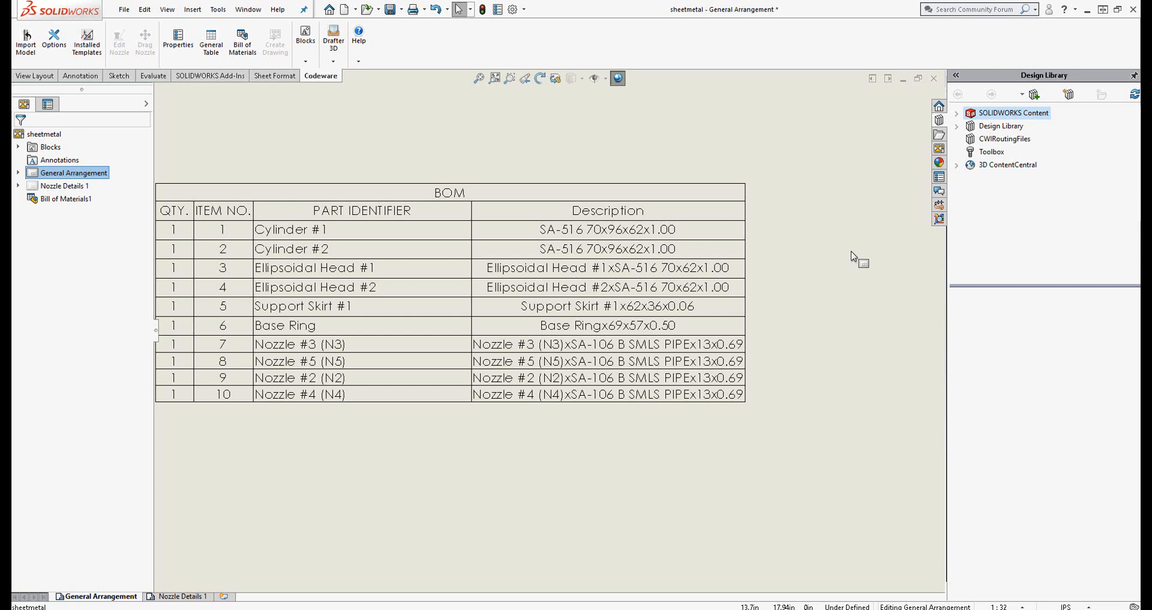
key(z)
click(546, 309)
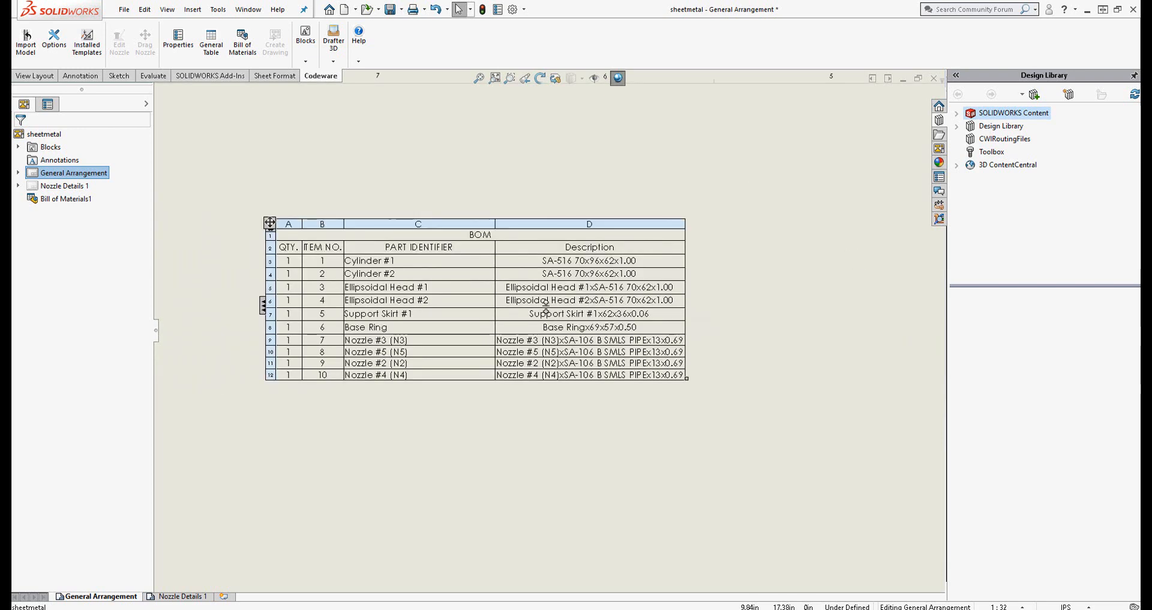
scroll(546, 309, down, 2)
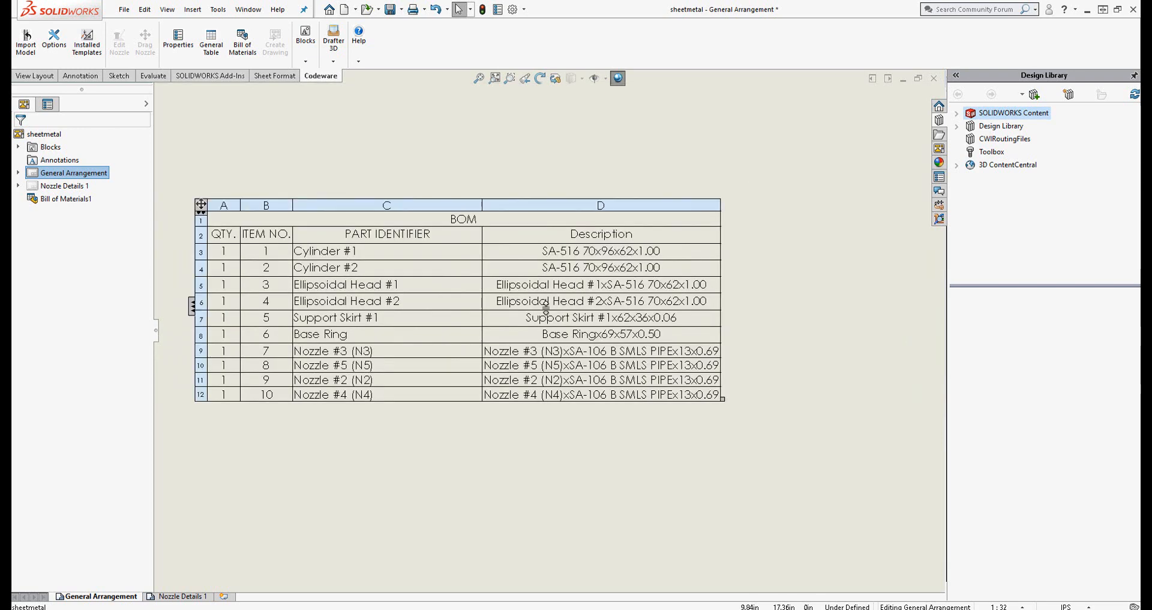
click(635, 440)
Close the sheetmetal.sldasm assembly and the sheetmetal General Arrangement drawing without saving either one
click(248, 10)
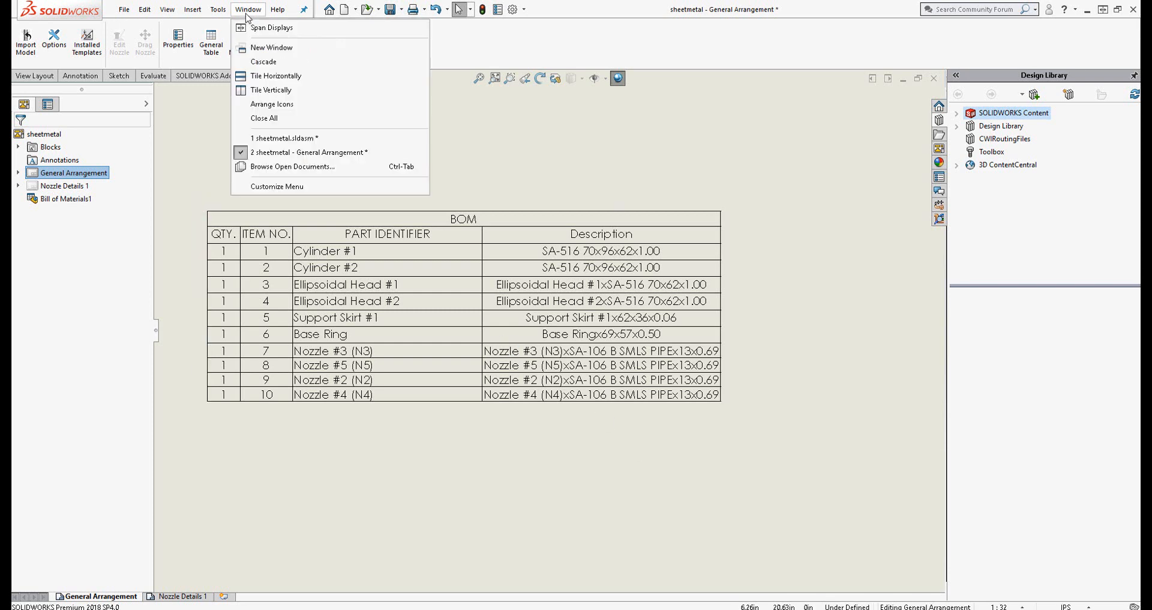
click(272, 138)
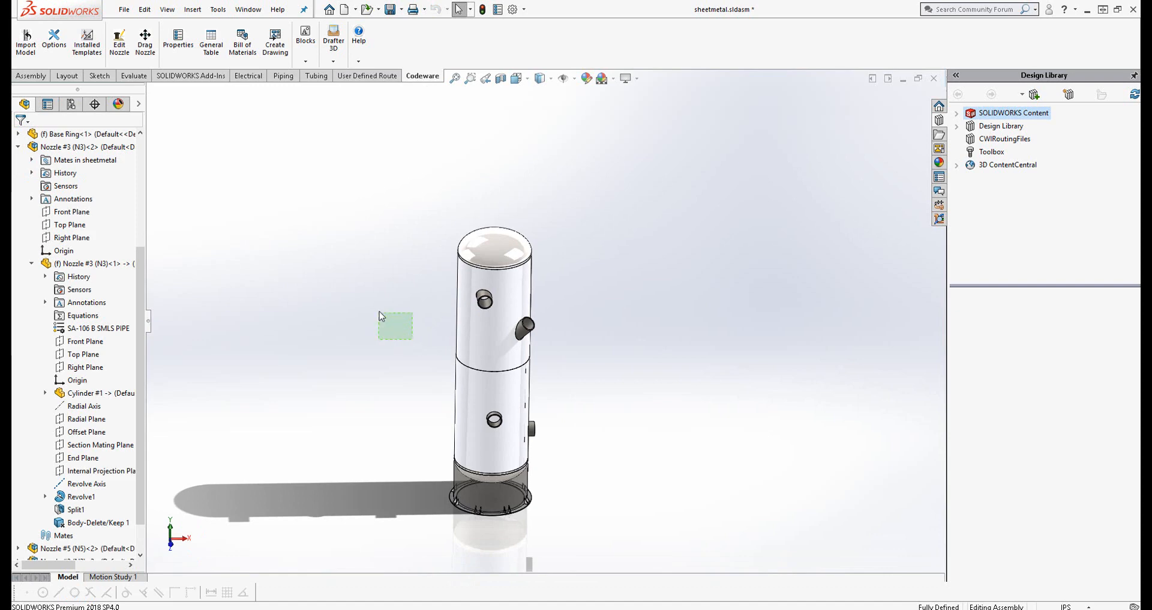
click(933, 80)
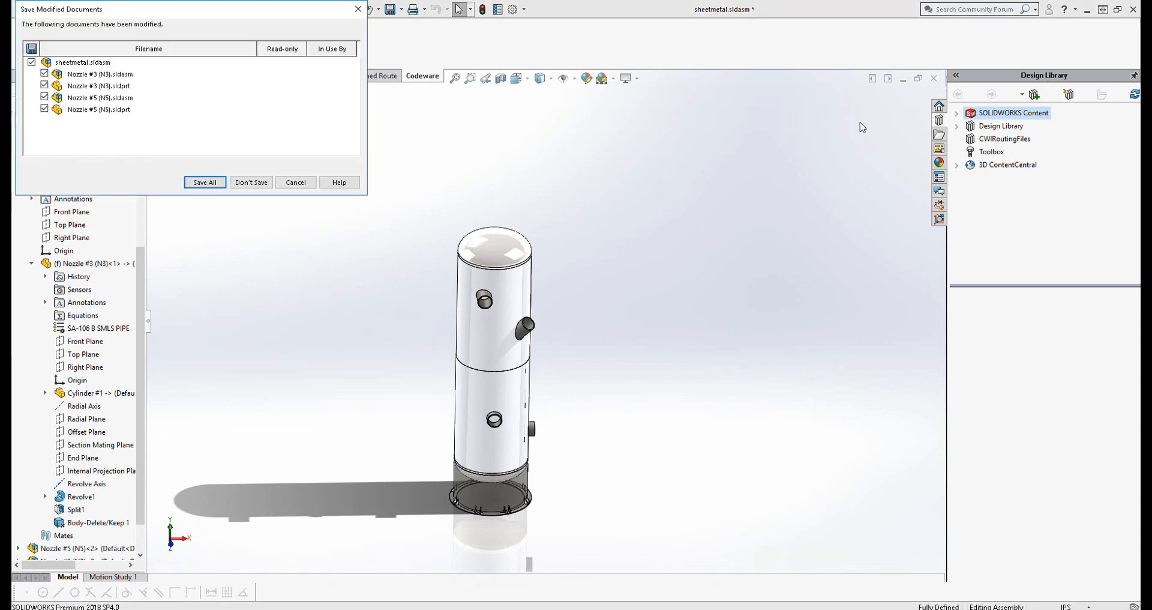
click(251, 184)
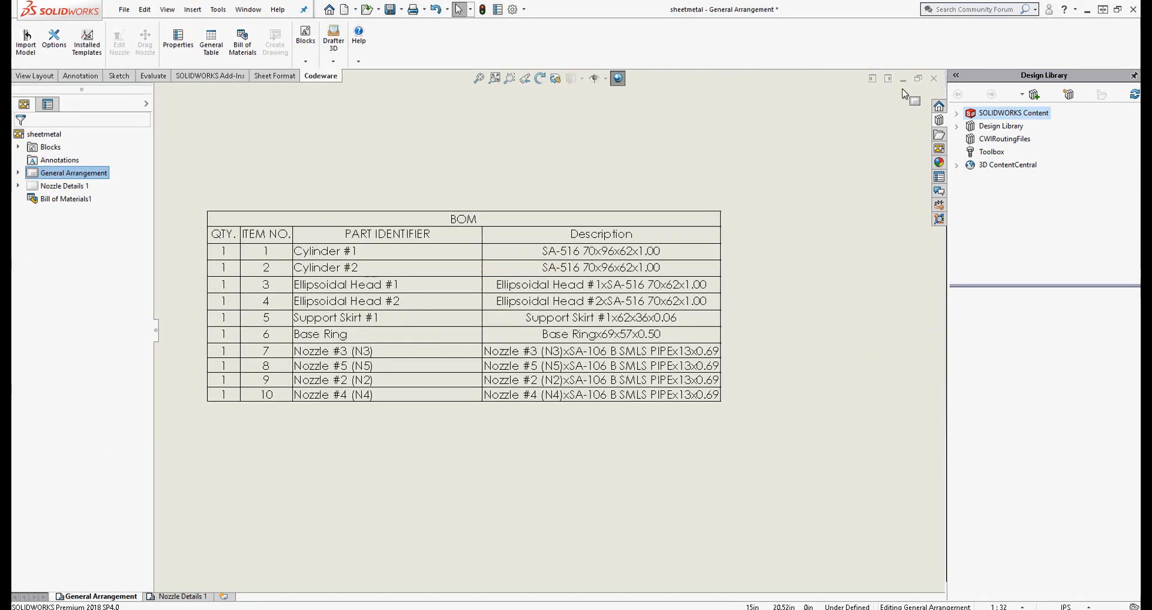
click(933, 78)
click(250, 182)
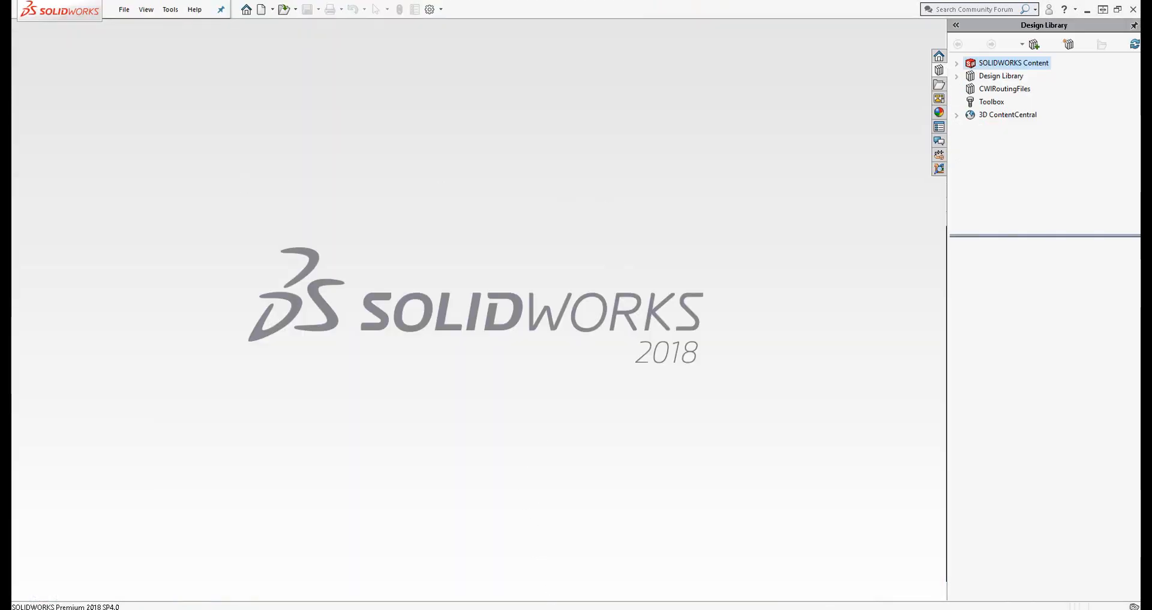
Switch to INSPECT and export the pipe run as a solid model to Pipe Run.xml3d, replacing the existing file
click(543, 573)
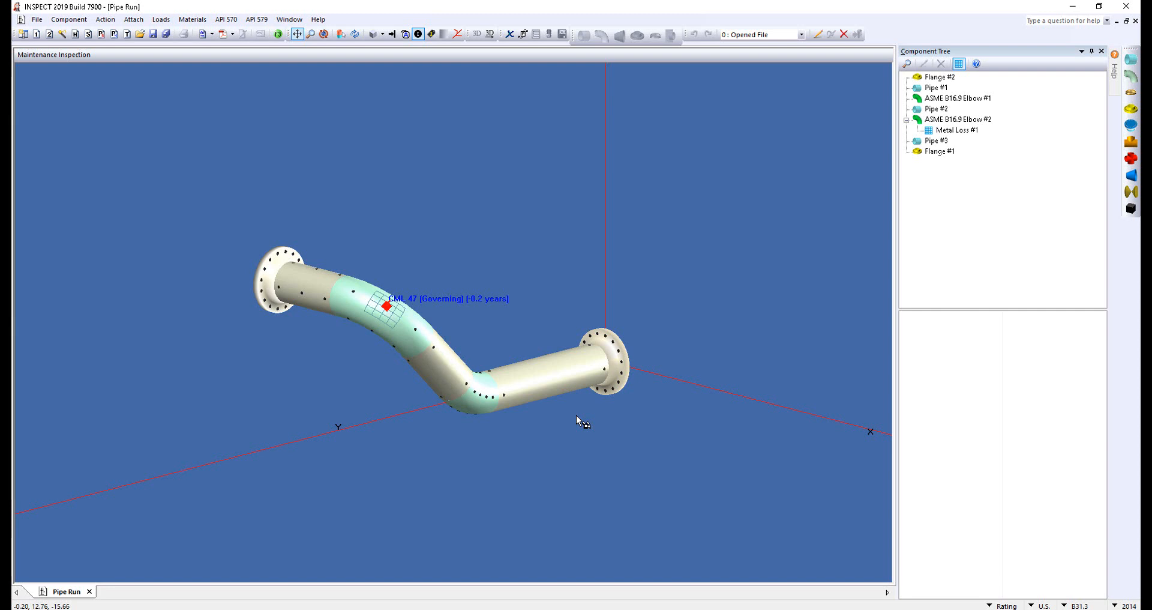
middle_drag(555, 419, 516, 343)
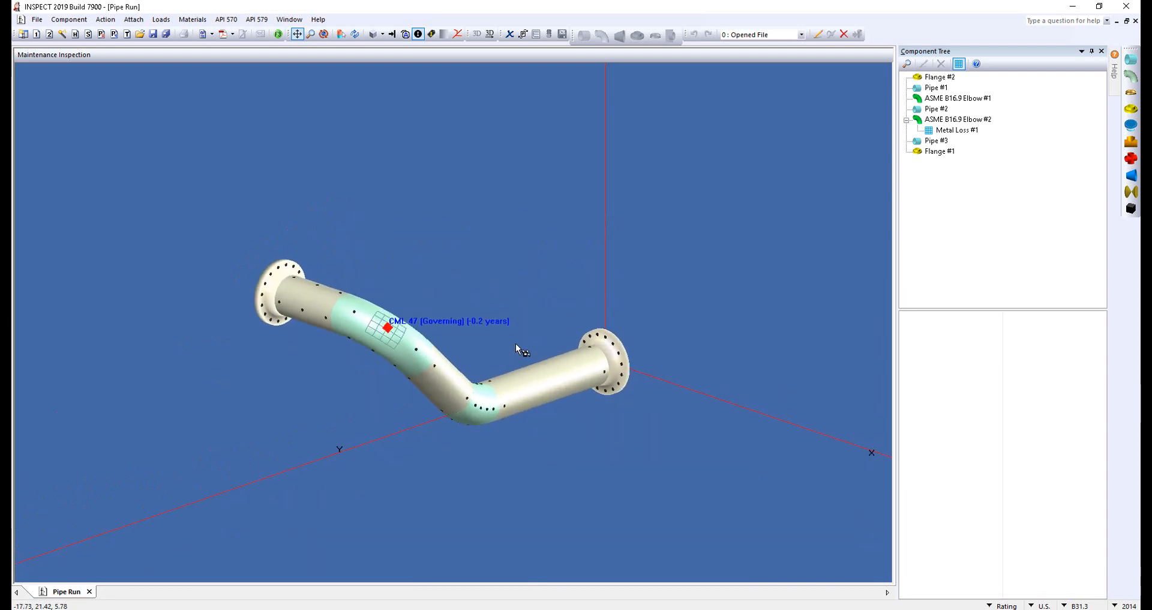
scroll(516, 344, up, 2)
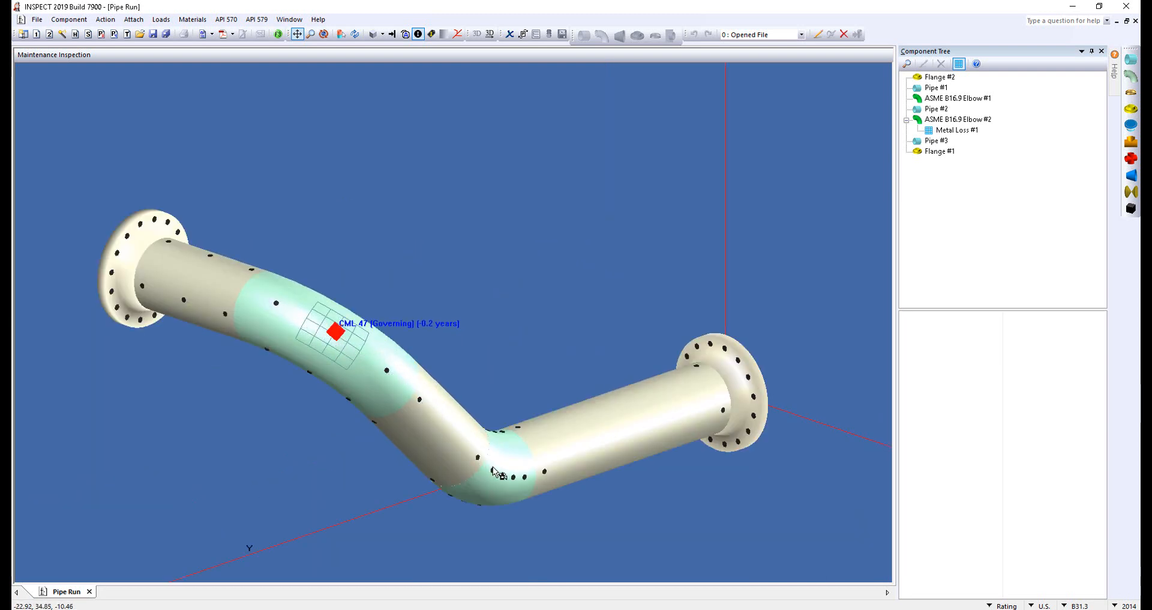
scroll(543, 362, down, 2)
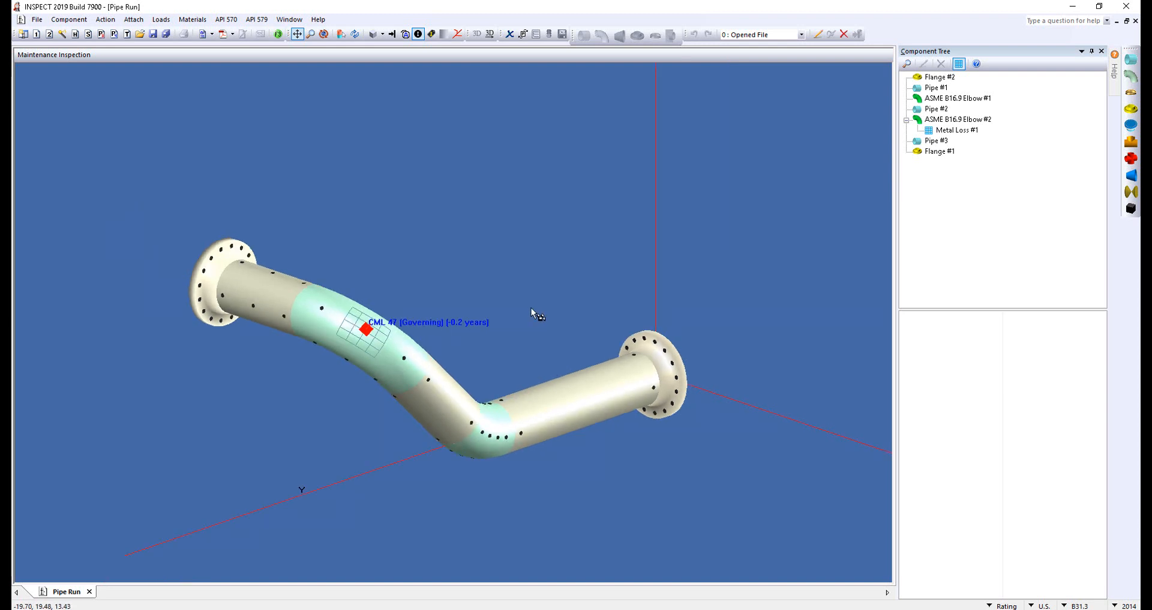
click(490, 34)
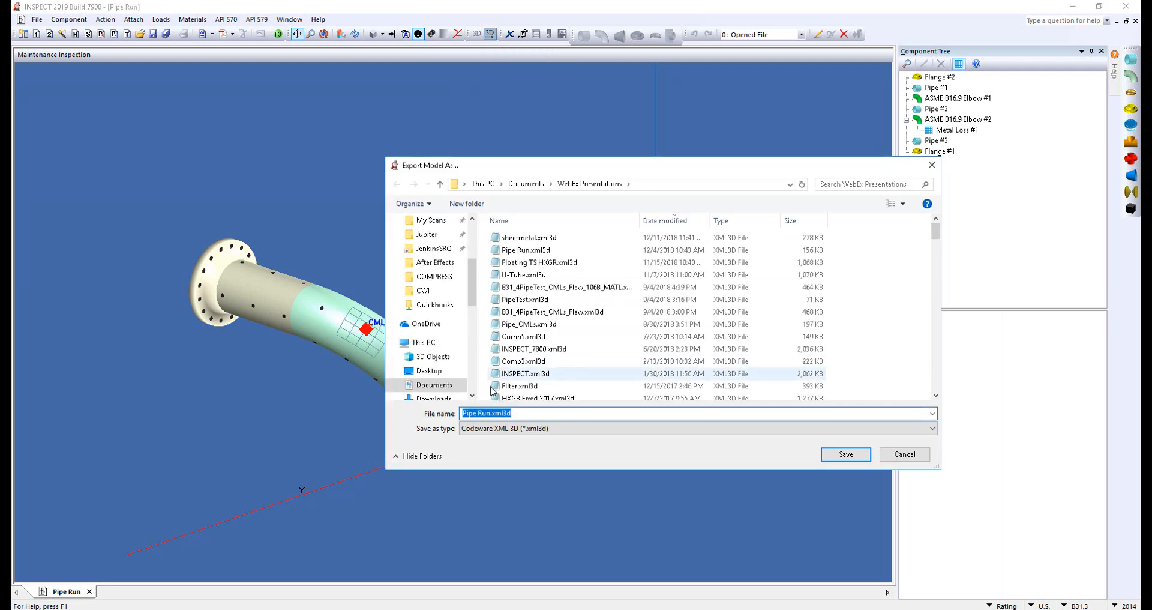
click(841, 454)
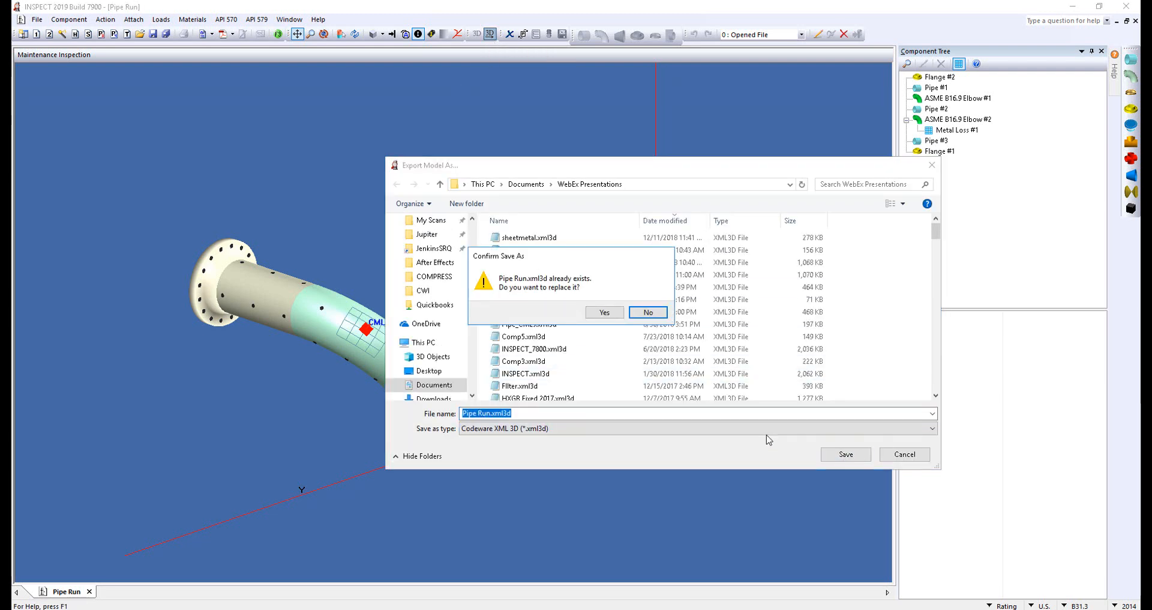
click(605, 312)
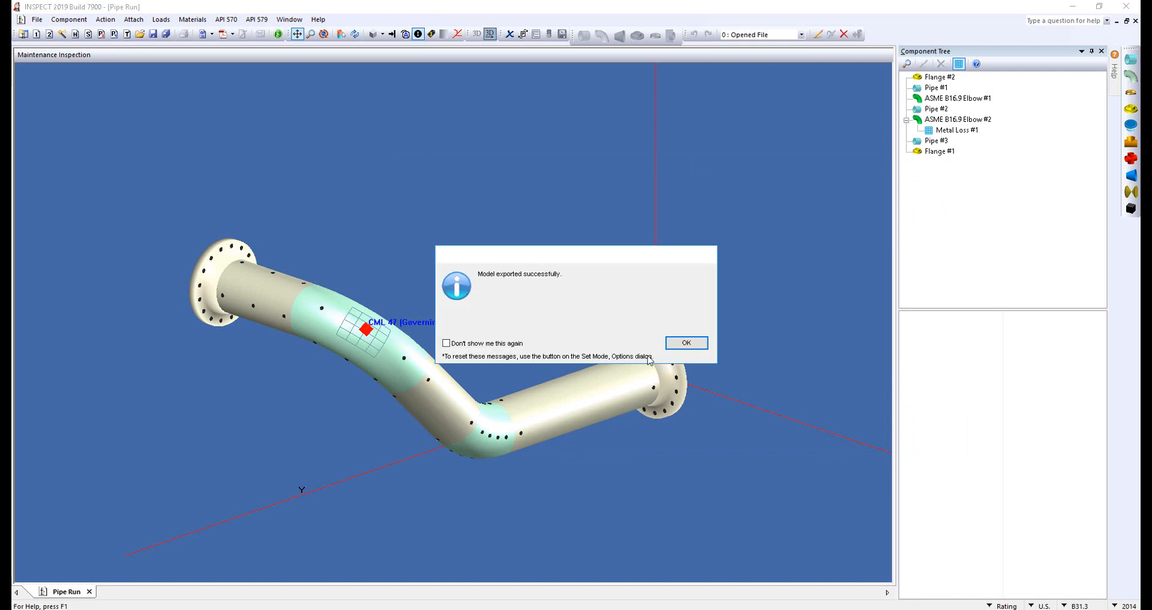
click(684, 342)
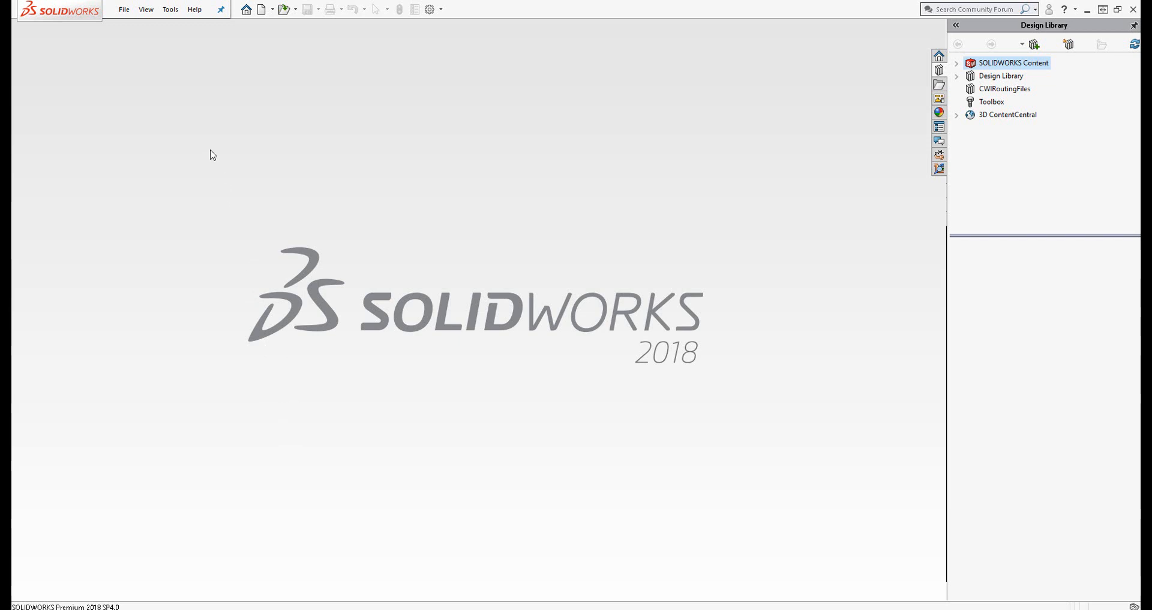
Switch to SOLIDWORKS and import Pipe Run.xml3d through the Codeware interface without creating a drawing after import
click(170, 9)
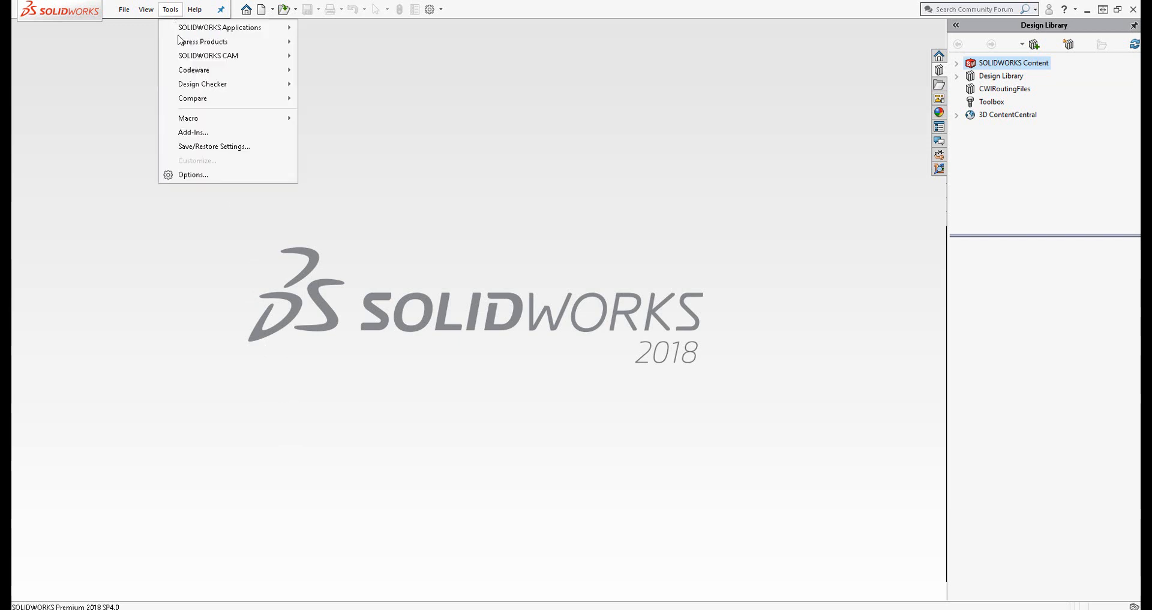
mouse_move(192, 72)
click(339, 71)
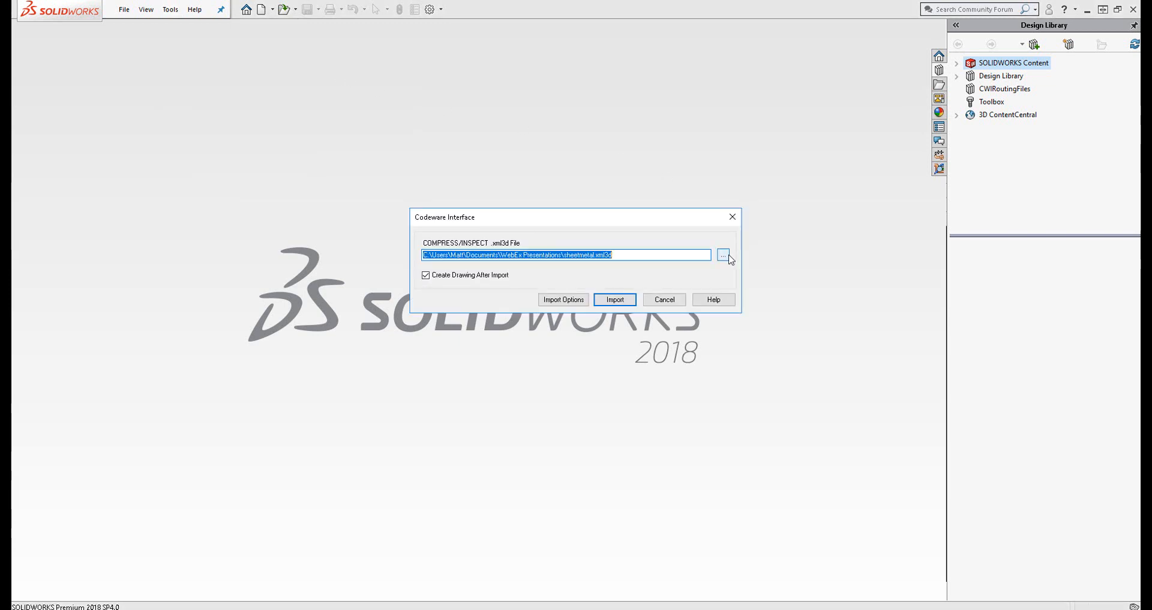
click(726, 256)
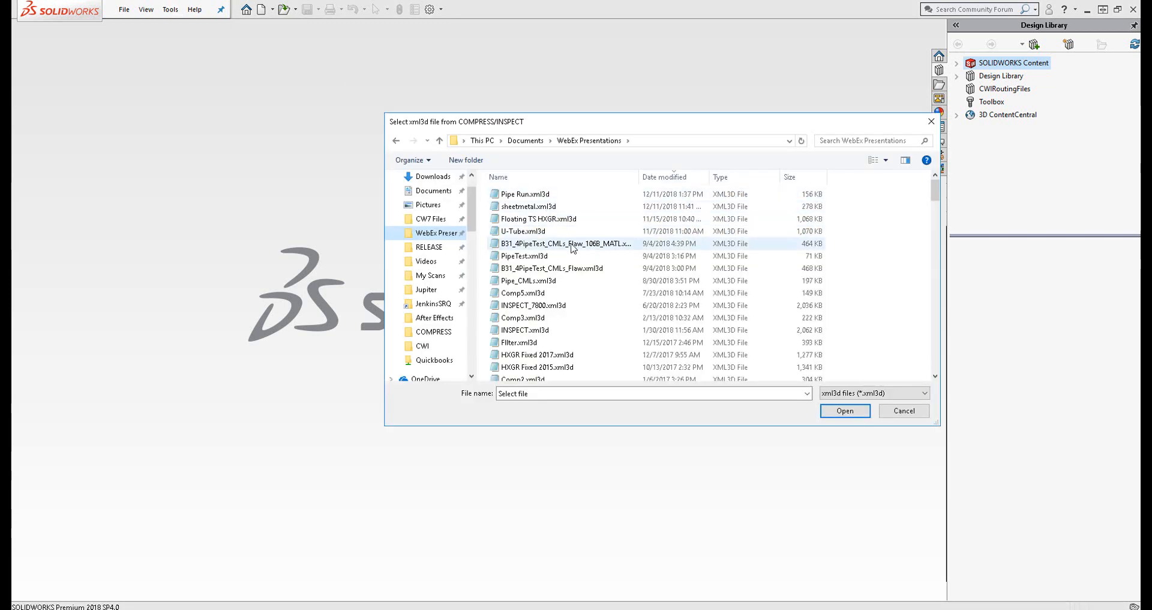
click(581, 195)
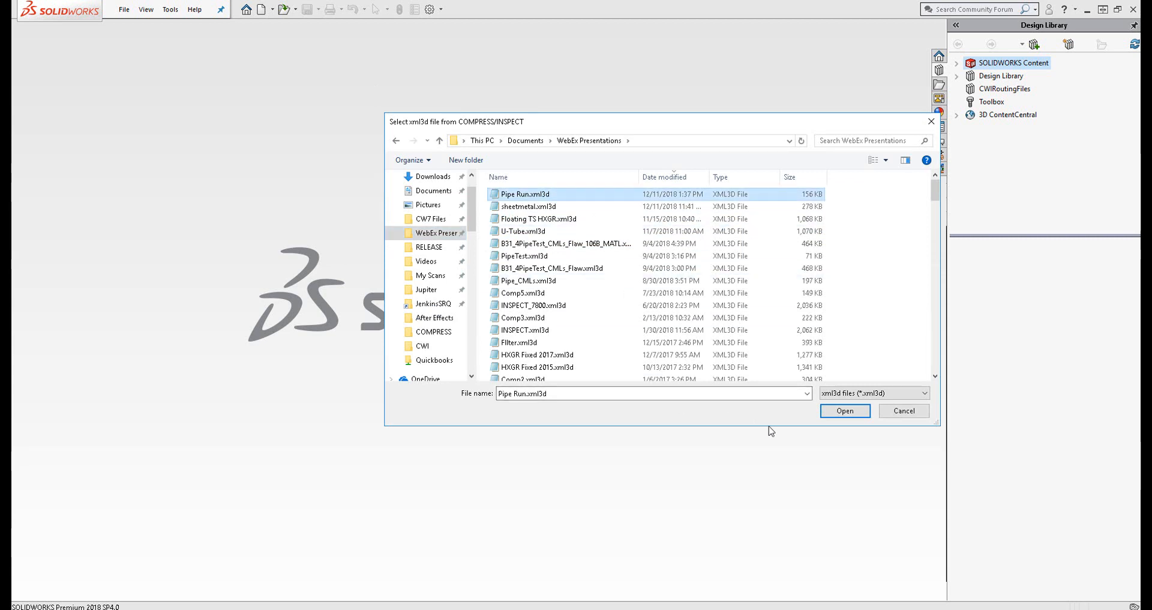
click(845, 411)
click(492, 276)
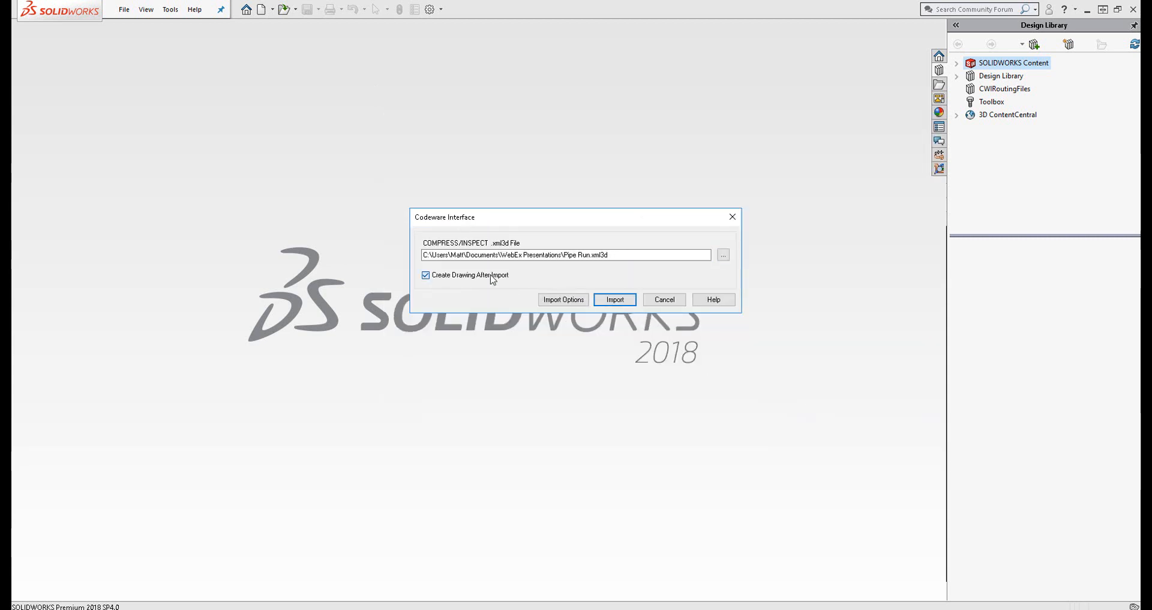
click(621, 300)
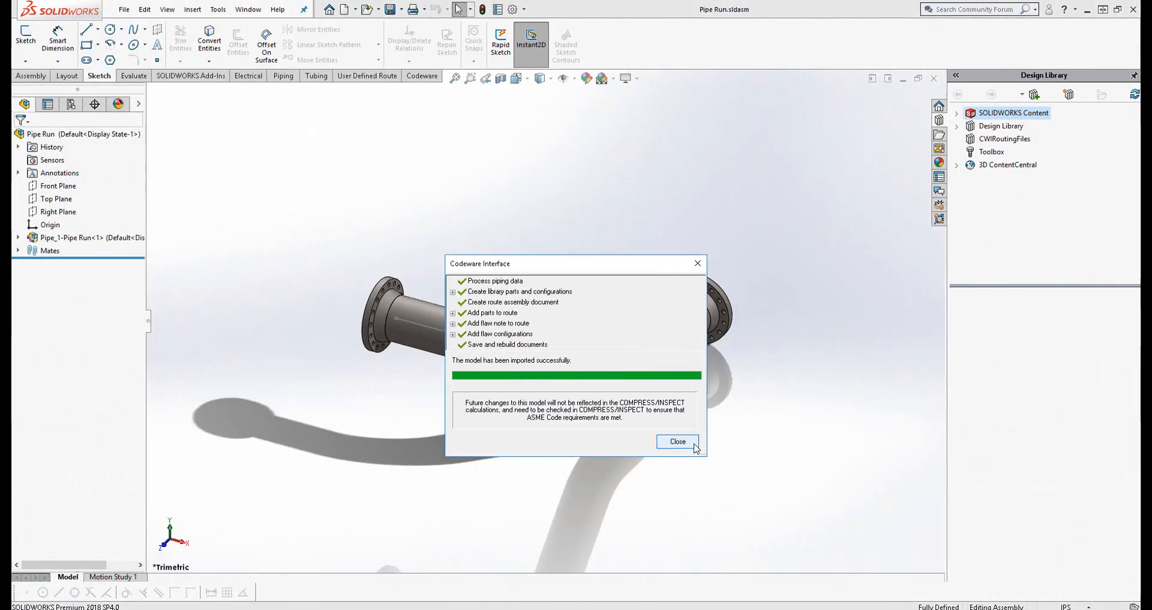
click(690, 445)
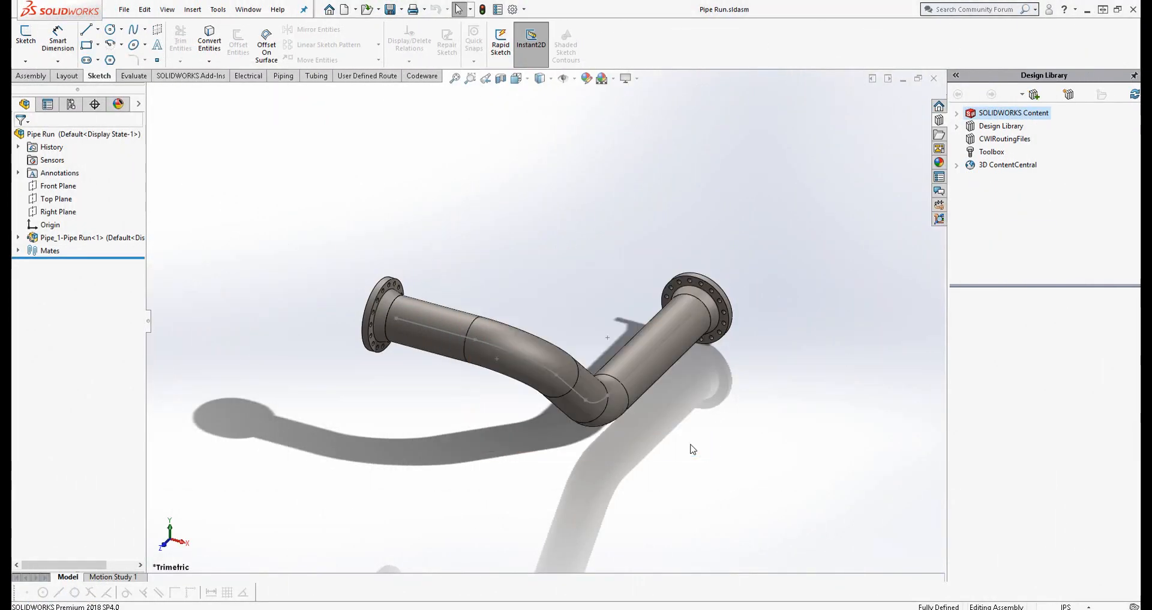
Create an A2 landscape pipe drawing with route sketch, auto balloons and a bom-all BOM with pipe lengths, and move the view away from the BOM
middle_drag(624, 437, 588, 474)
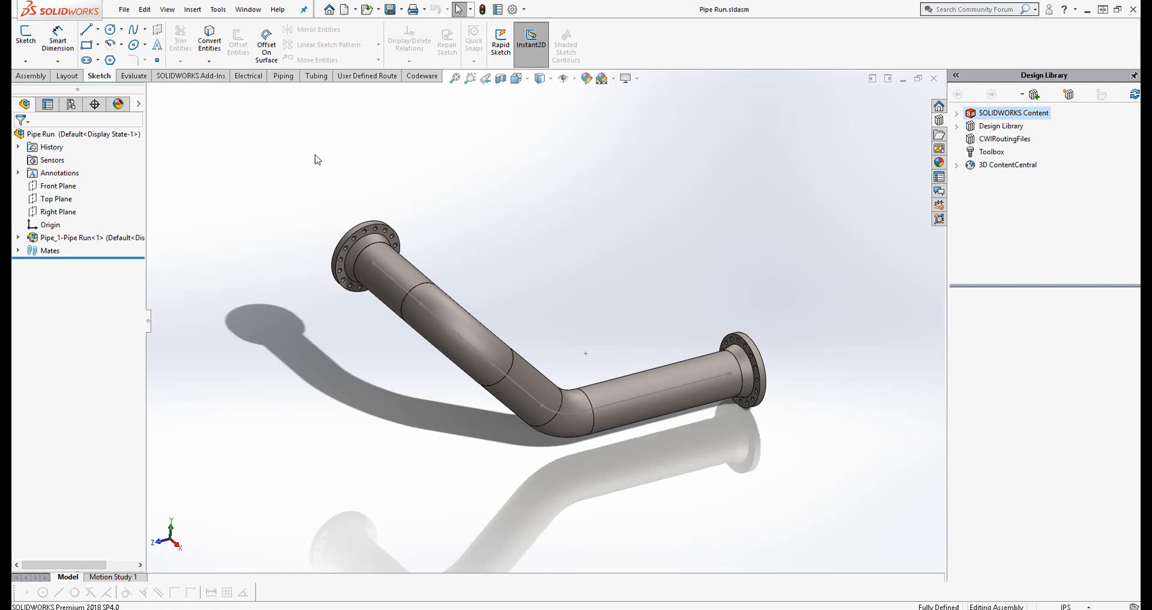
click(282, 76)
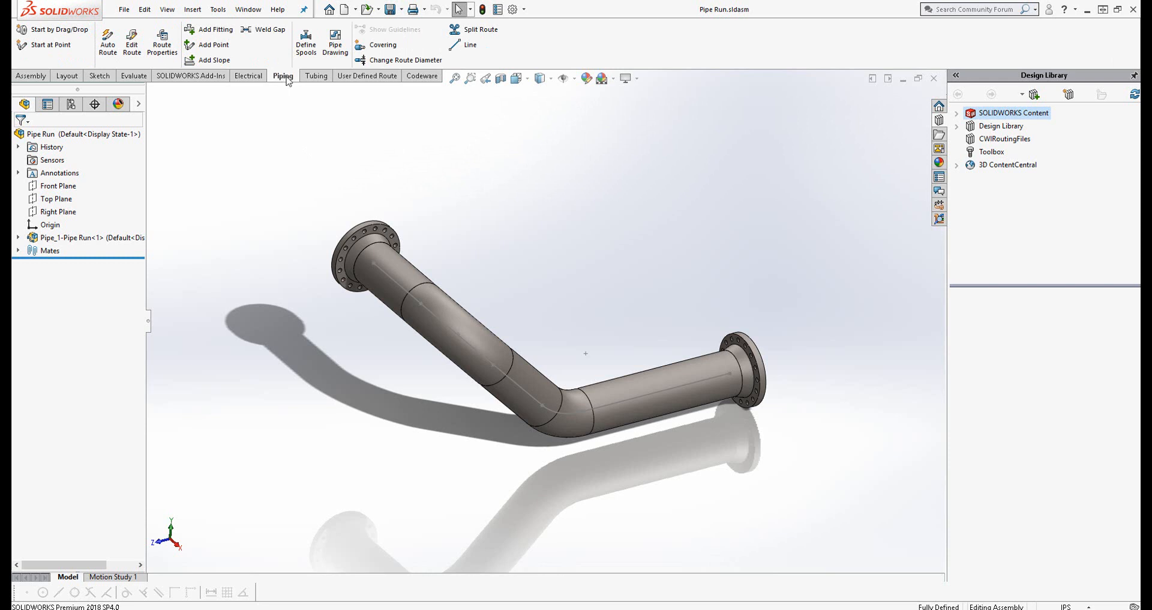
click(338, 44)
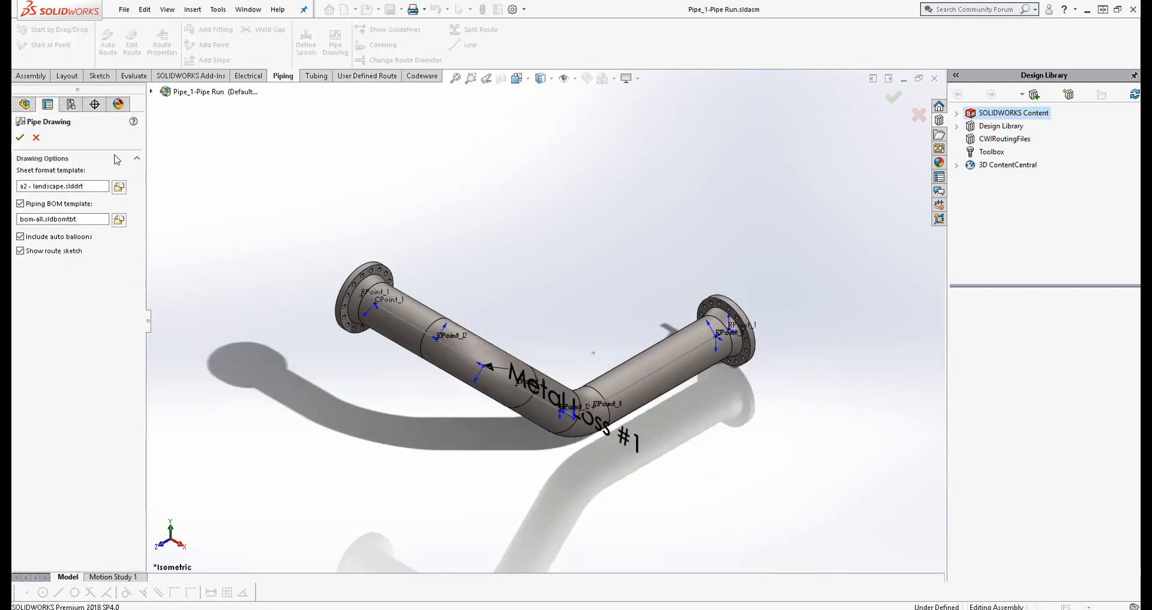
click(19, 137)
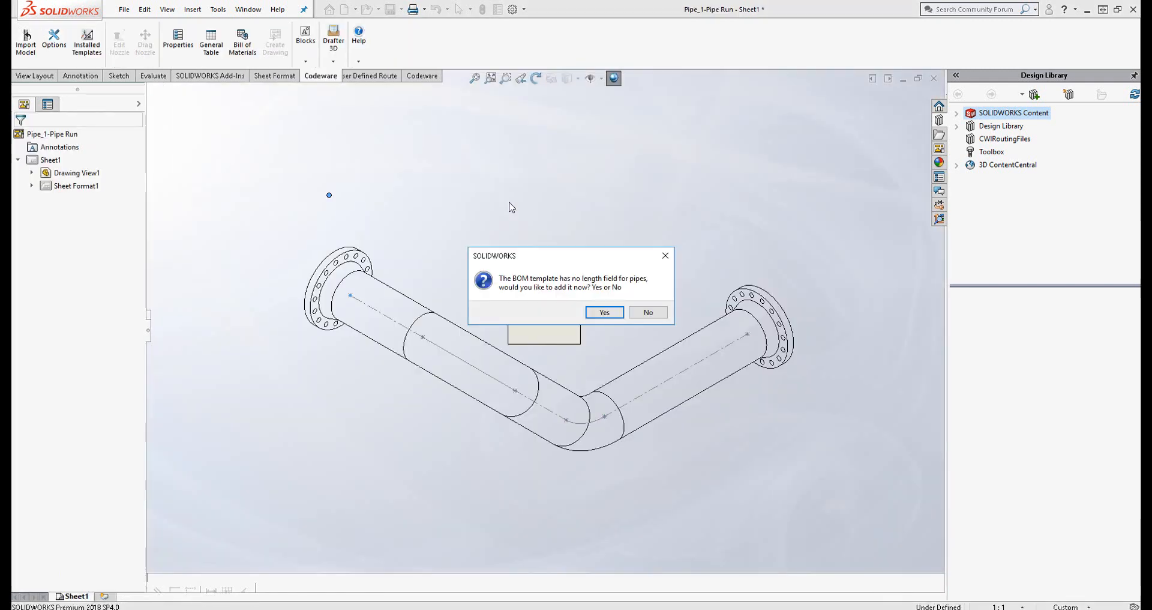
click(602, 313)
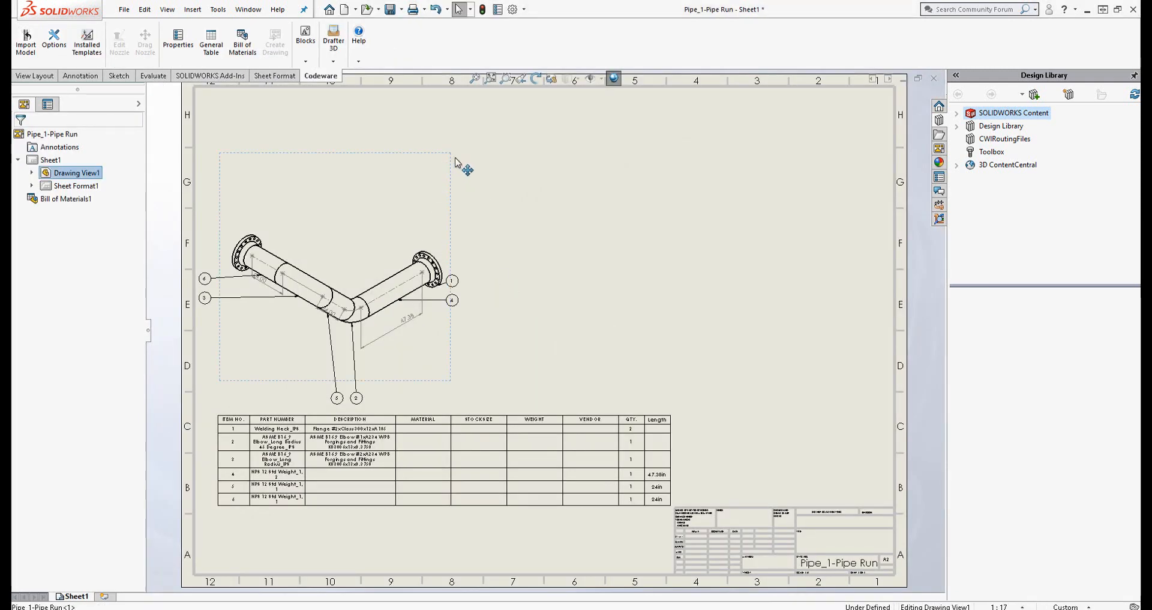
drag(461, 167, 478, 150)
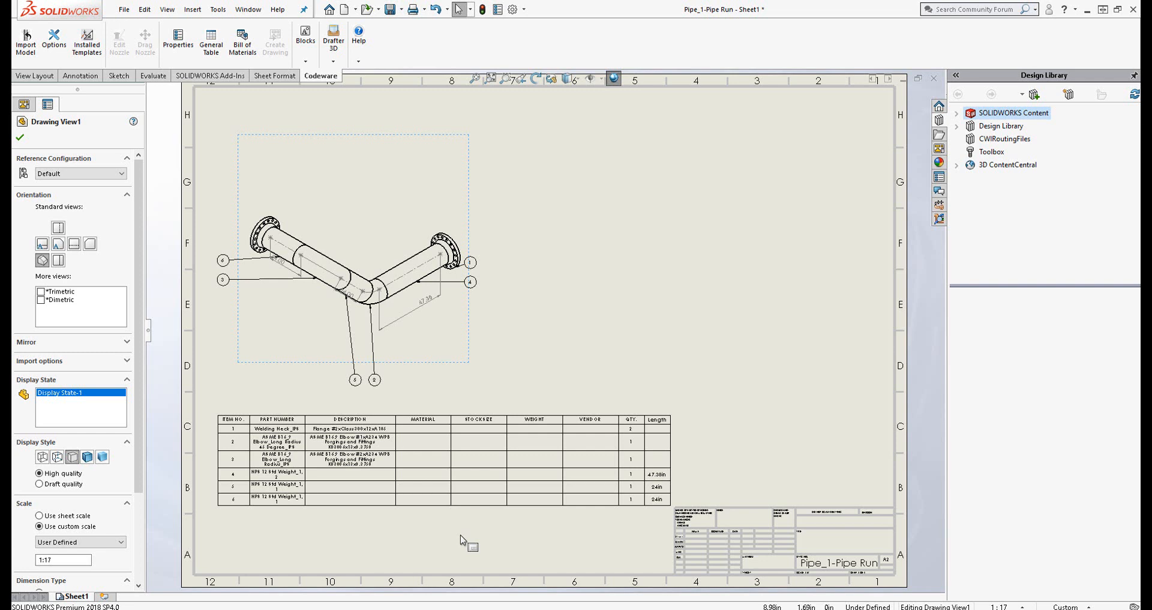
click(637, 278)
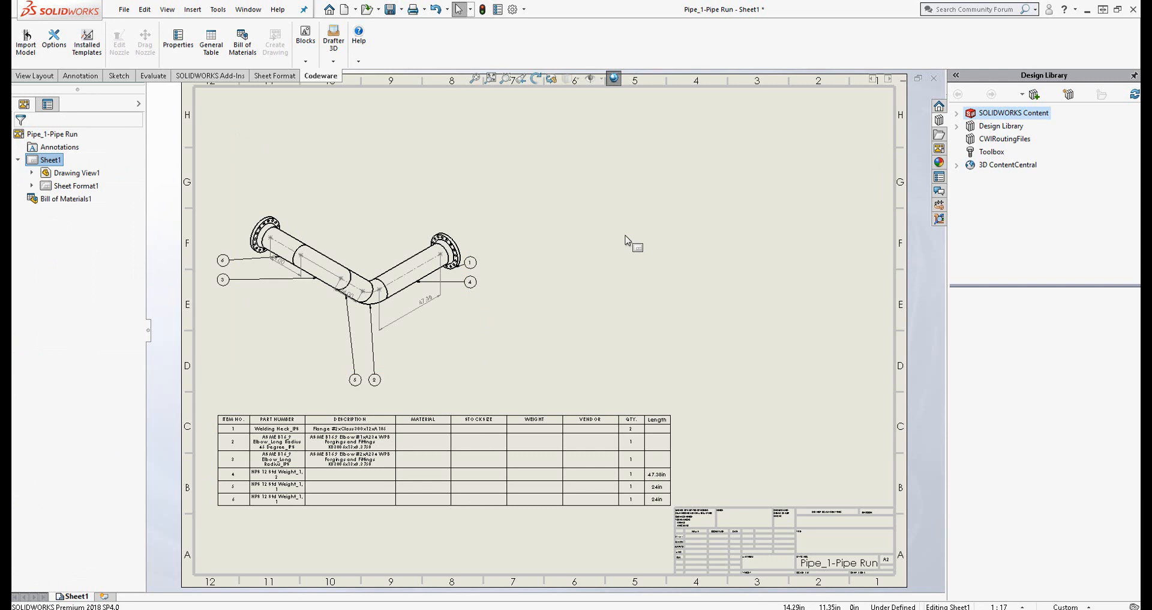
Return to the Pipe Run assembly and examine the Metal Loss #1 note on the elbow
click(248, 9)
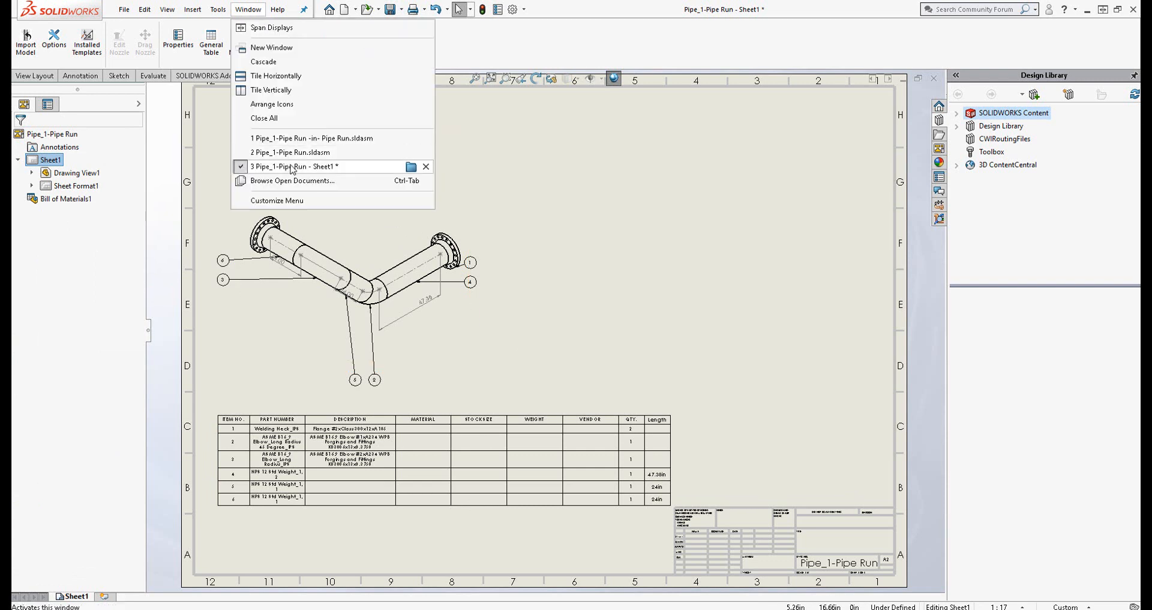
click(297, 140)
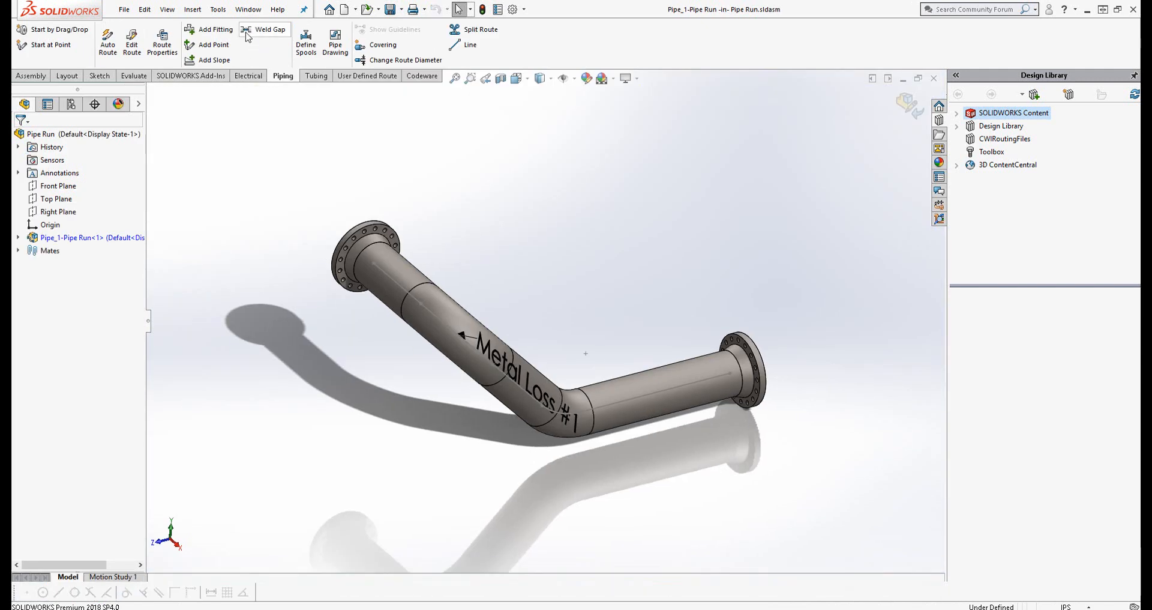
mouse_move(531, 323)
middle_down()
mouse_move(583, 255)
mouse_move(558, 268)
mouse_move(540, 234)
mouse_move(571, 250)
mouse_move(568, 288)
mouse_move(571, 273)
mouse_move(542, 288)
mouse_move(563, 281)
mouse_move(569, 255)
mouse_move(548, 252)
middle_up()
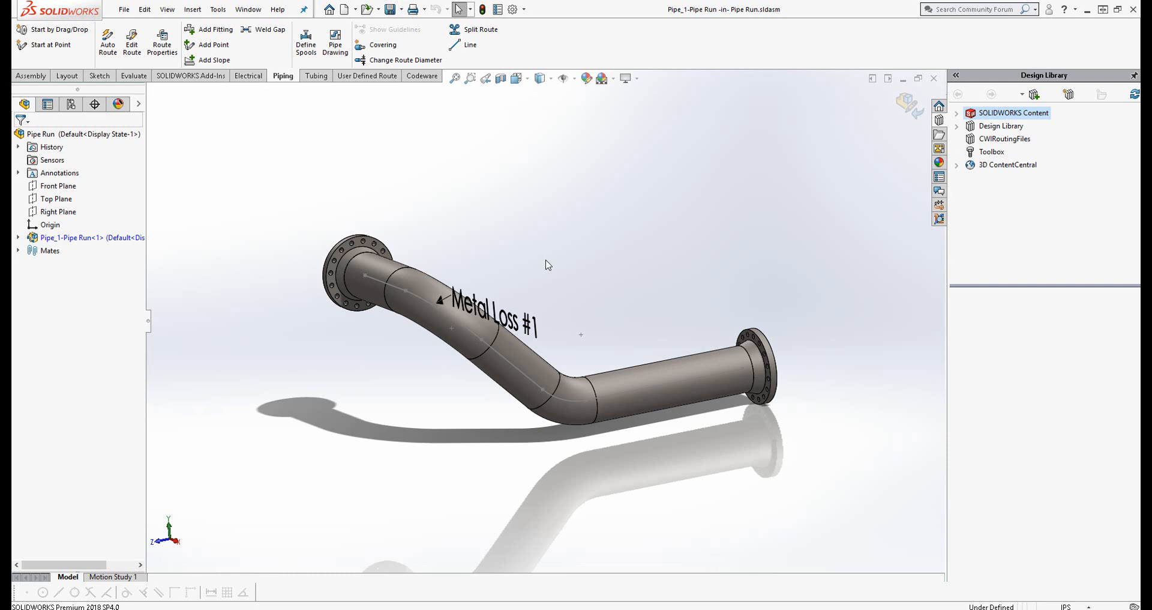
click(218, 10)
mouse_move(232, 69)
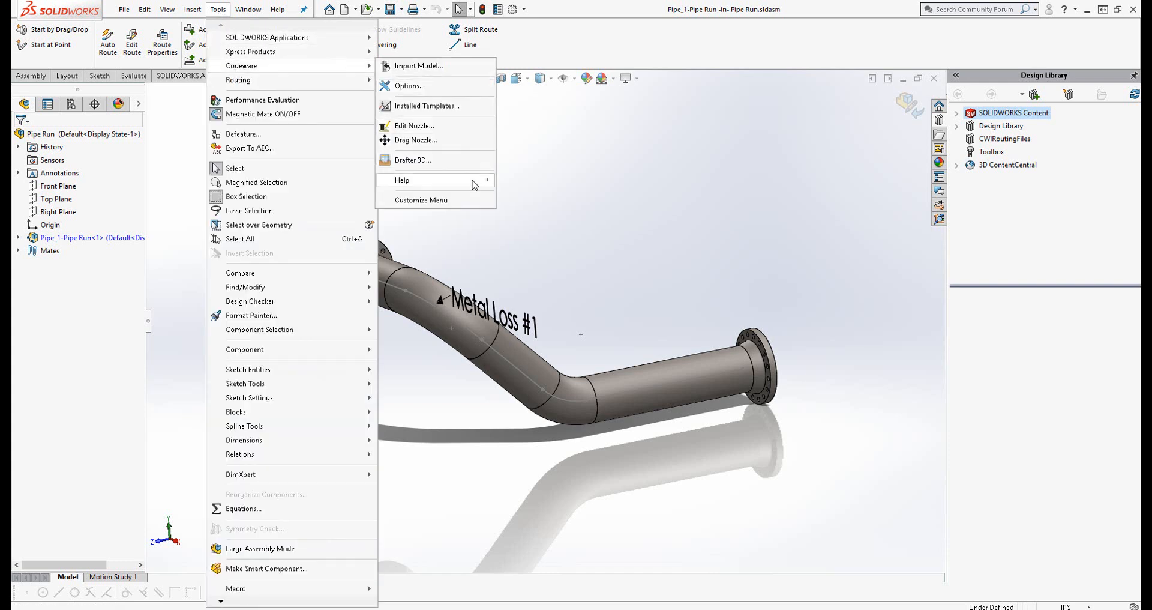
mouse_move(475, 182)
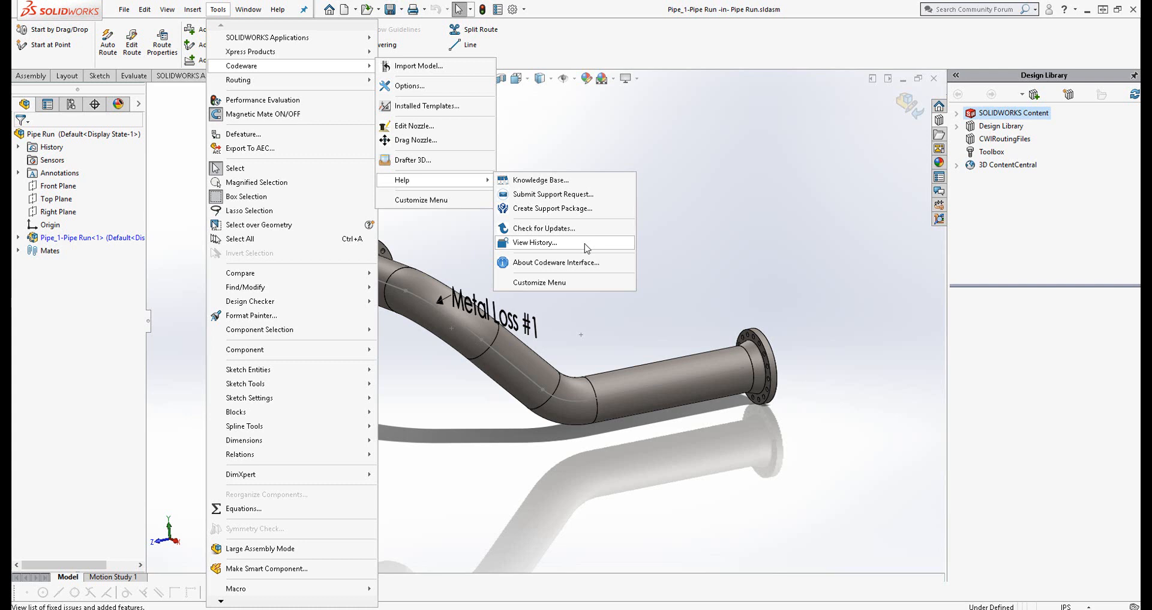
click(763, 251)
middle_drag(627, 289, 645, 310)
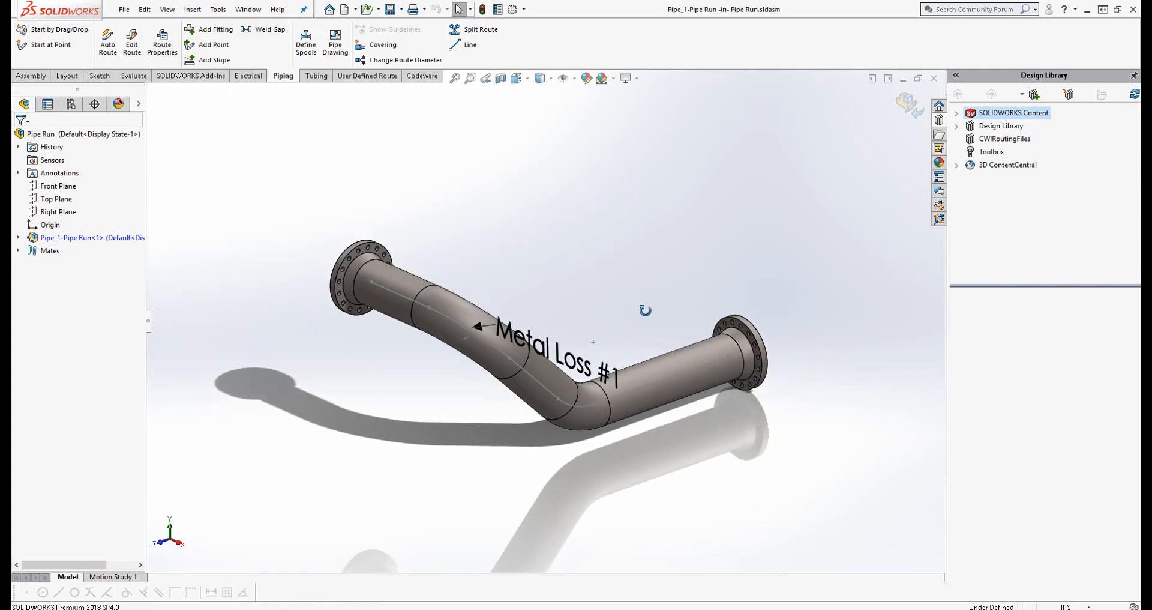